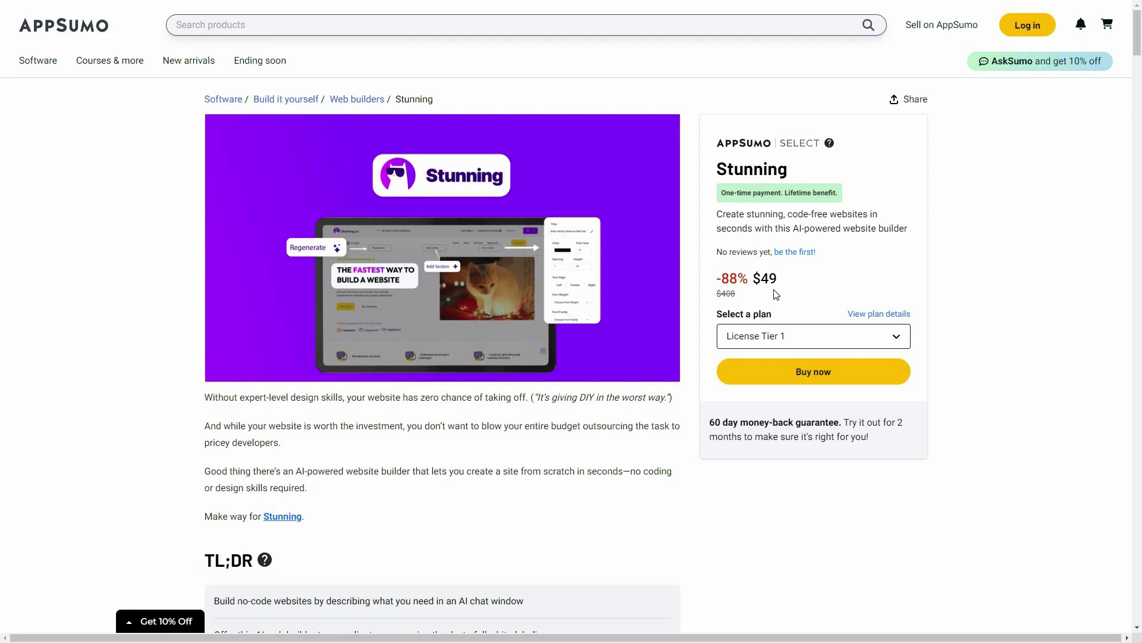
Review the Stunning deal's overview, the features included in all plans and the license tier cards.
scroll(485, 473, "down", 1)
scroll(360, 144, "down", 2)
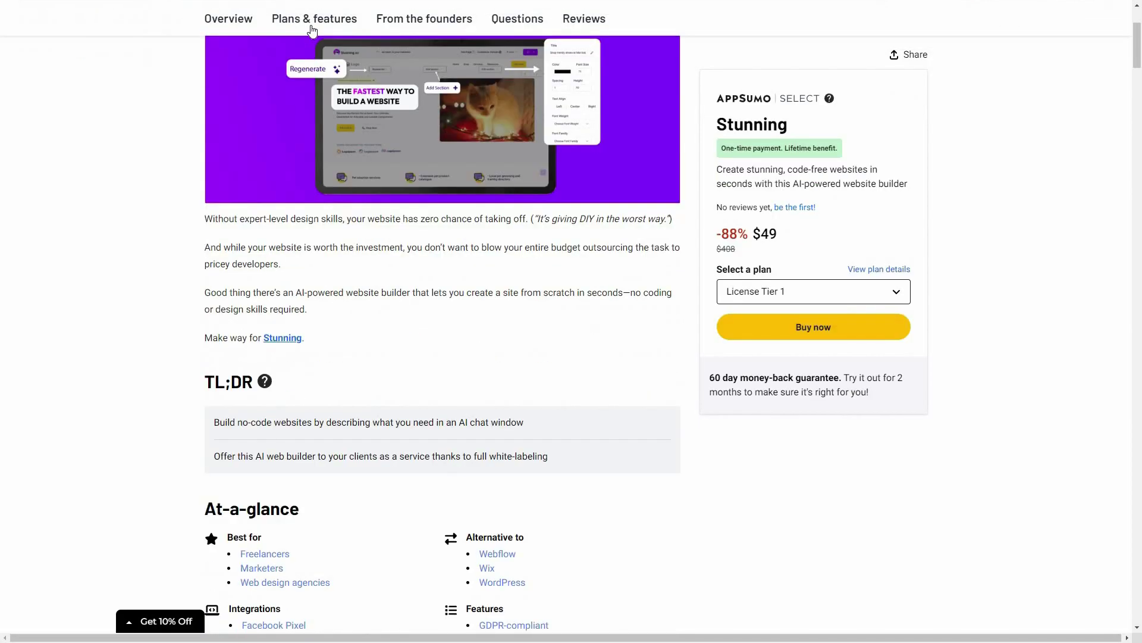
scroll(351, 400, "down", 10)
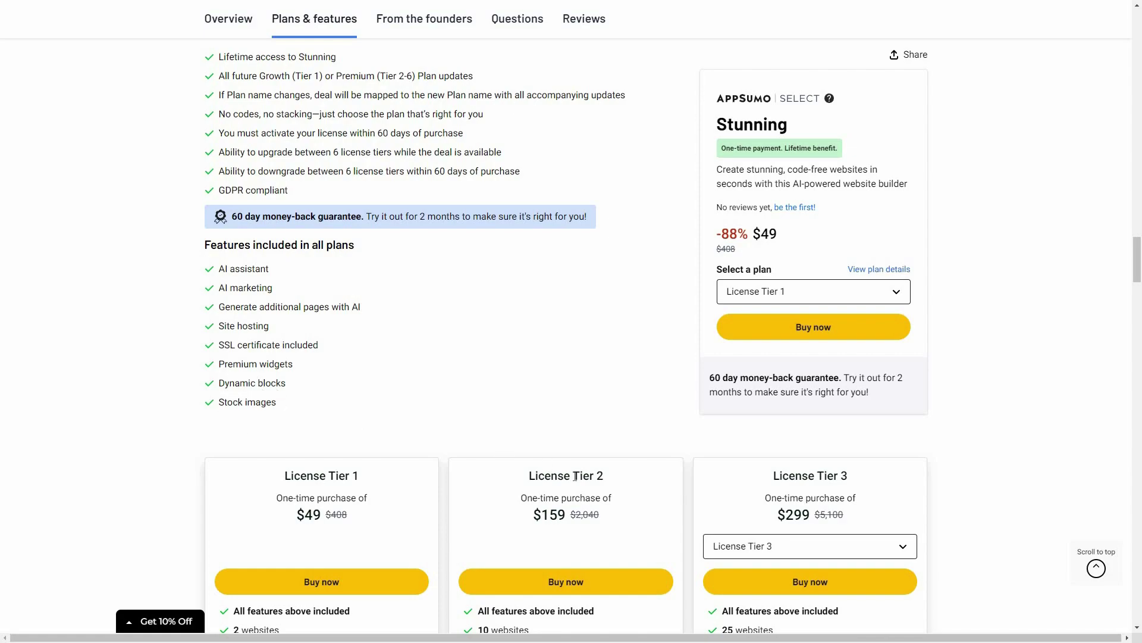
scroll(690, 539, "down", 3)
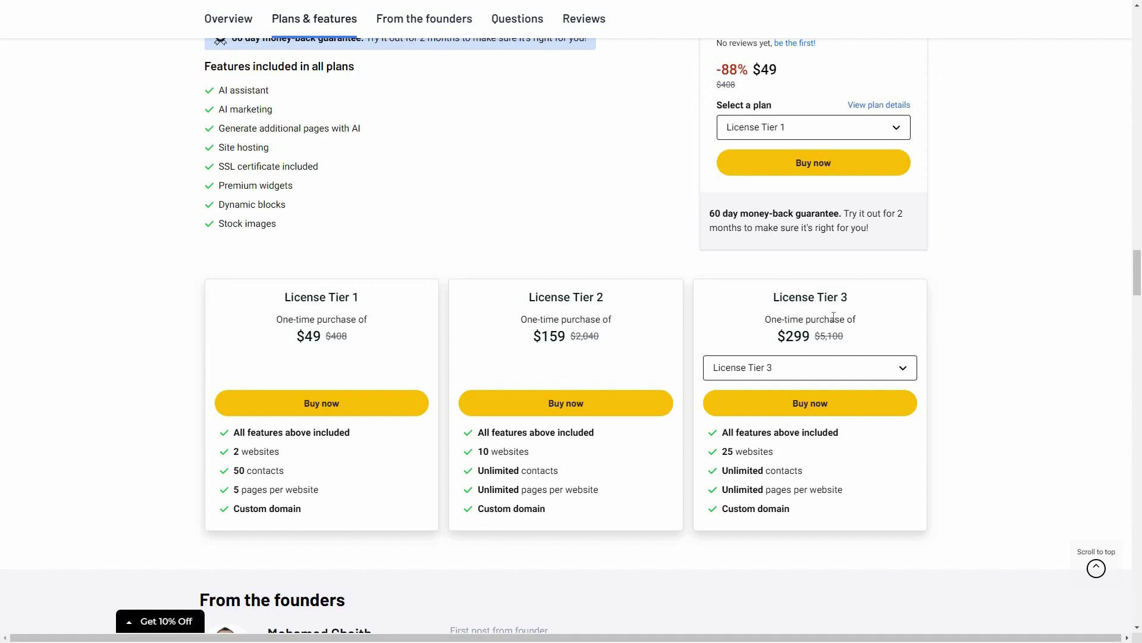
Compare License Tier 4, Tier 5 and Tier 6 by selecting each in the third plan card.
left_click(904, 371)
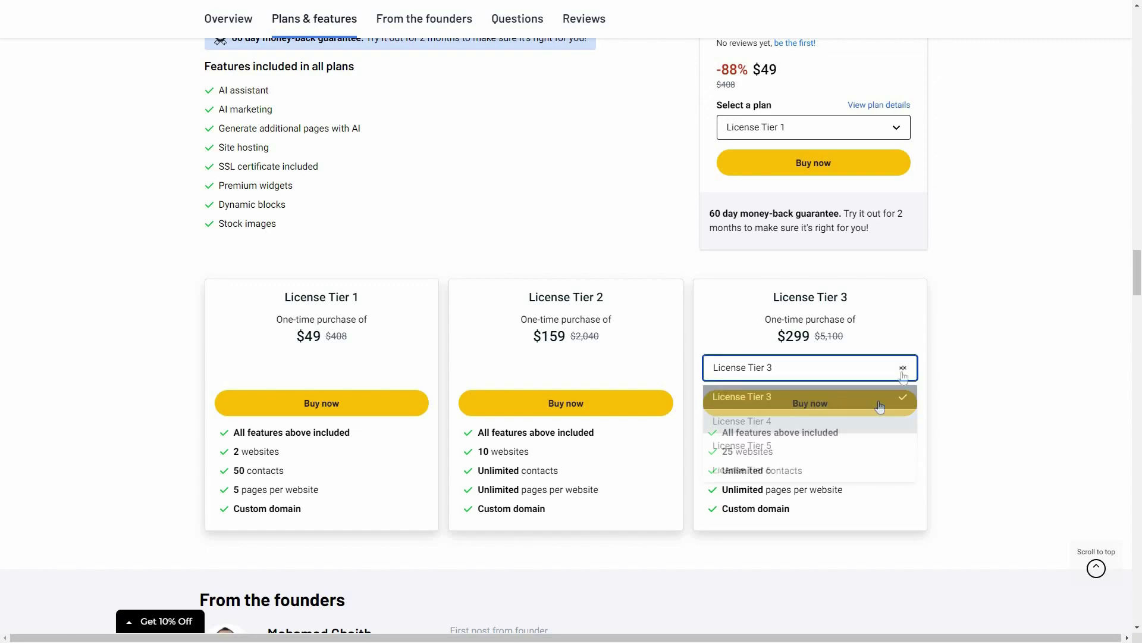
left_click(879, 419)
left_click(903, 373)
left_click(865, 438)
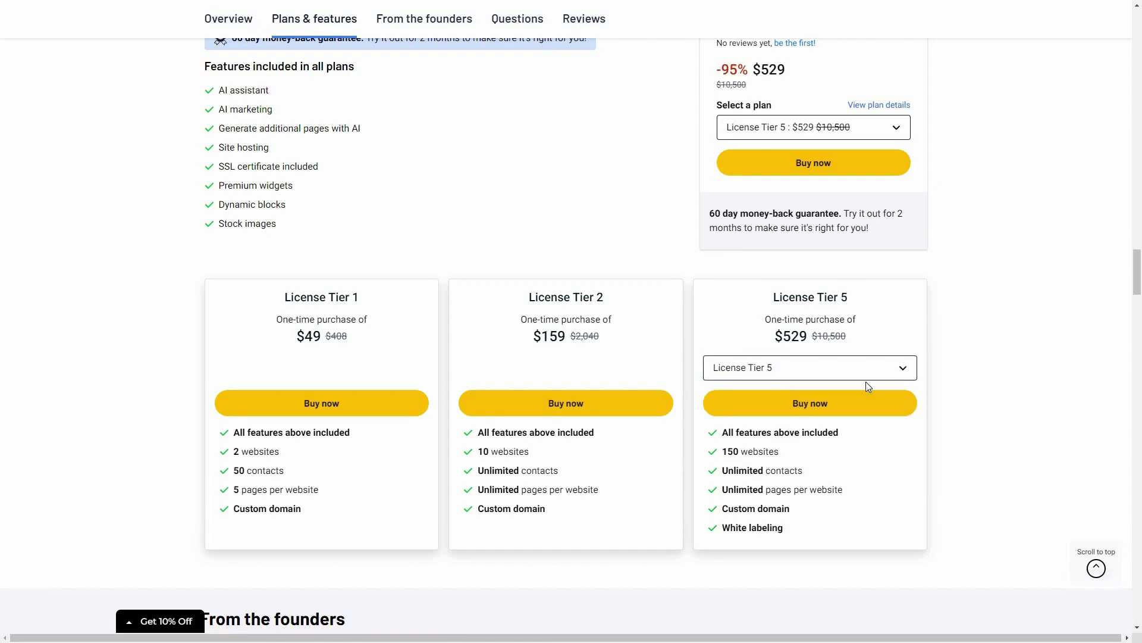
left_click(903, 367)
left_click(877, 469)
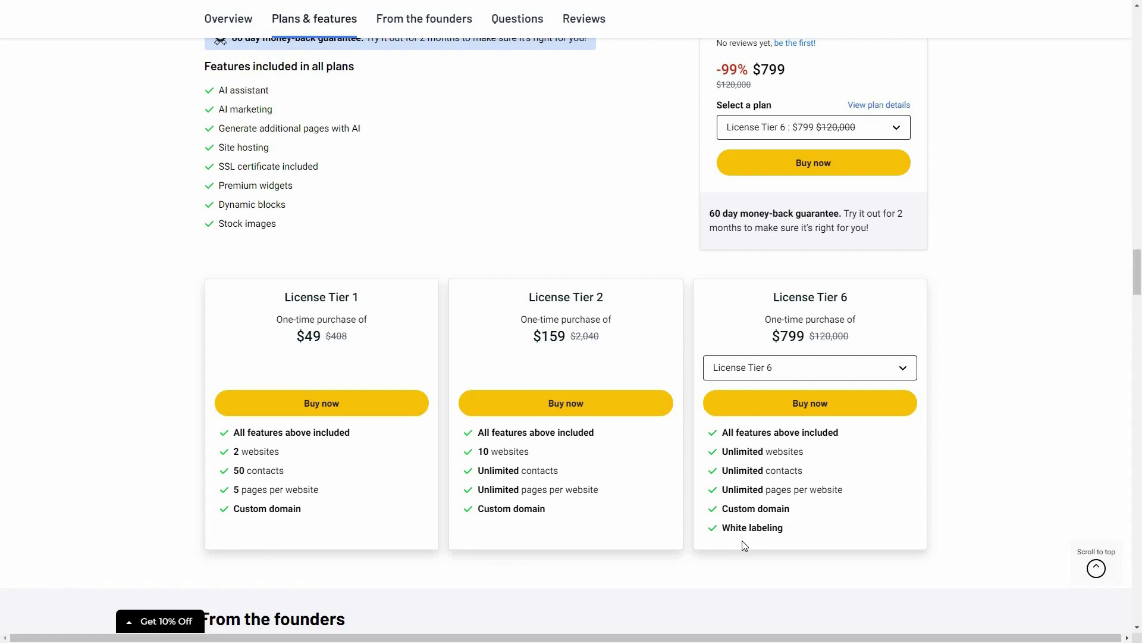
scroll(975, 181, "up", 5)
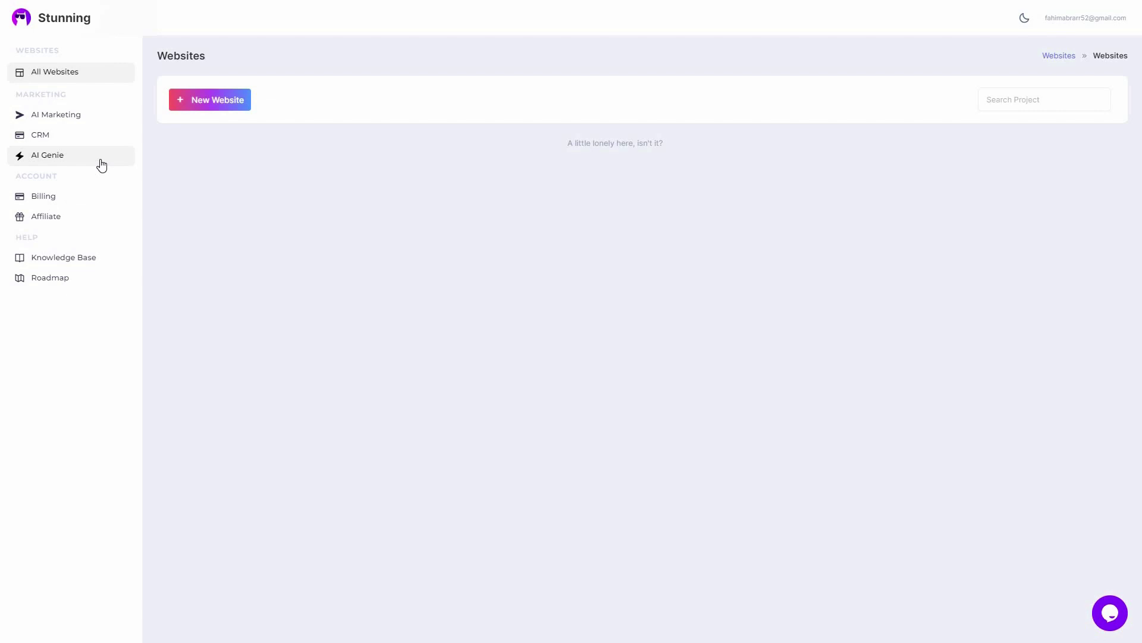
Open Stunning's roadmap and look through the planned feature requests.
left_click(74, 284)
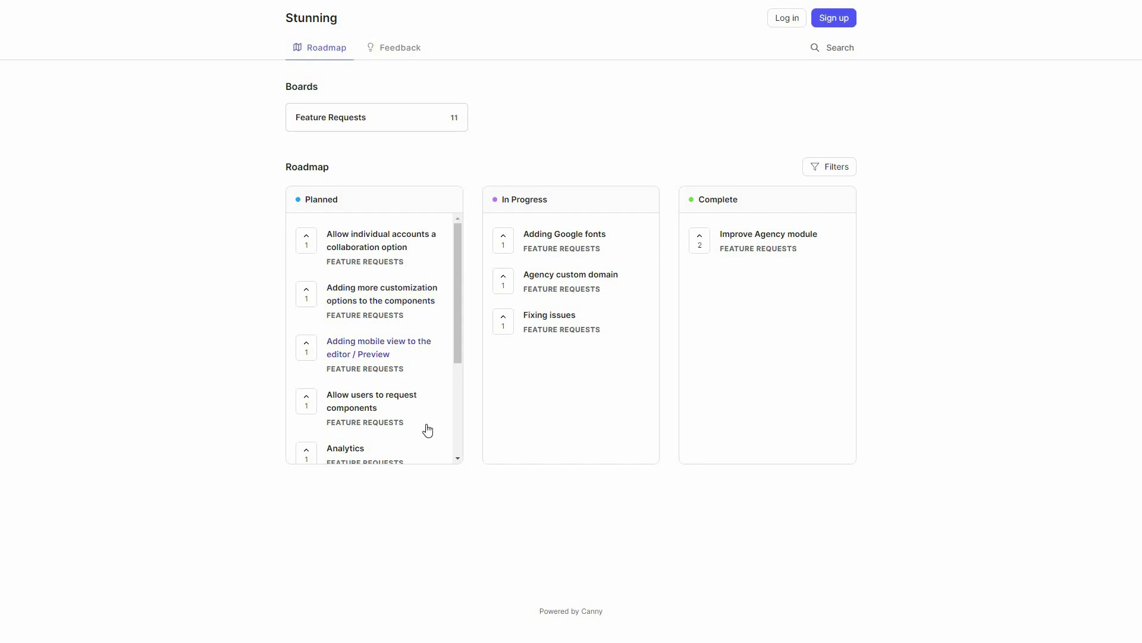
scroll(429, 437, "down", 3)
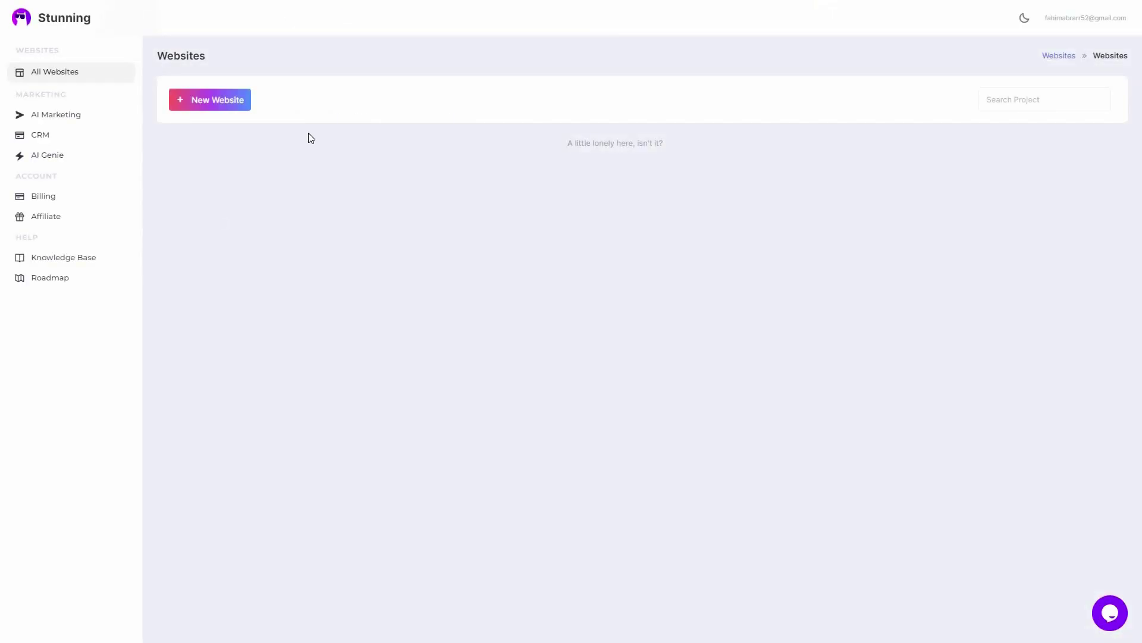
Start a new website and load the Starter, Online Business and Digital Product prompt templates in turn.
left_click(220, 112)
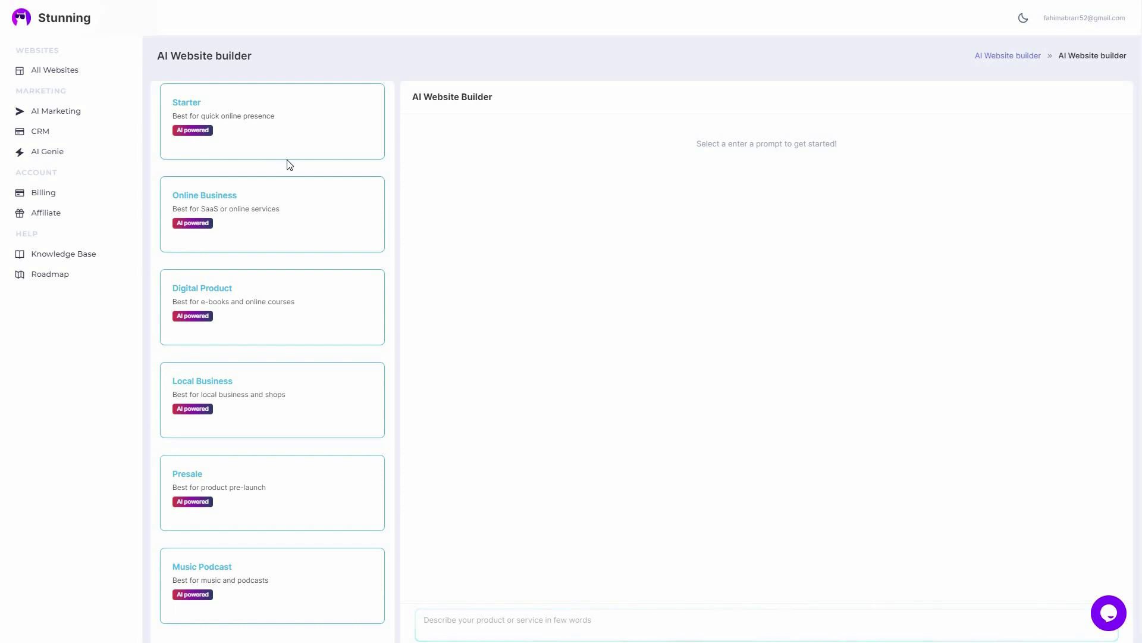
left_click(254, 133)
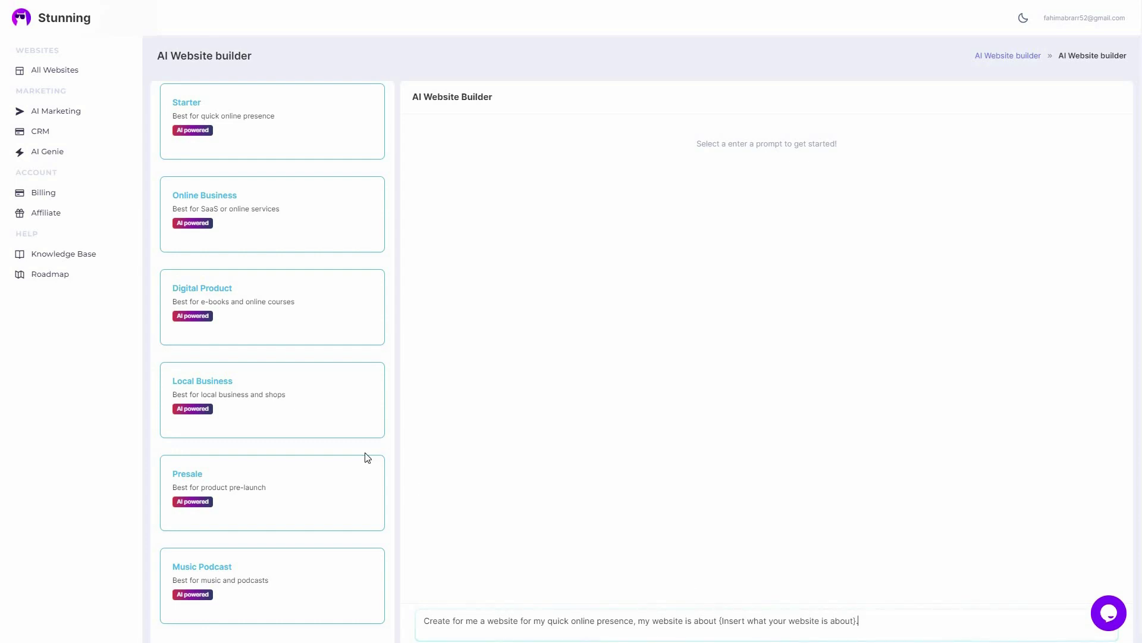
left_click(240, 229)
left_click(247, 324)
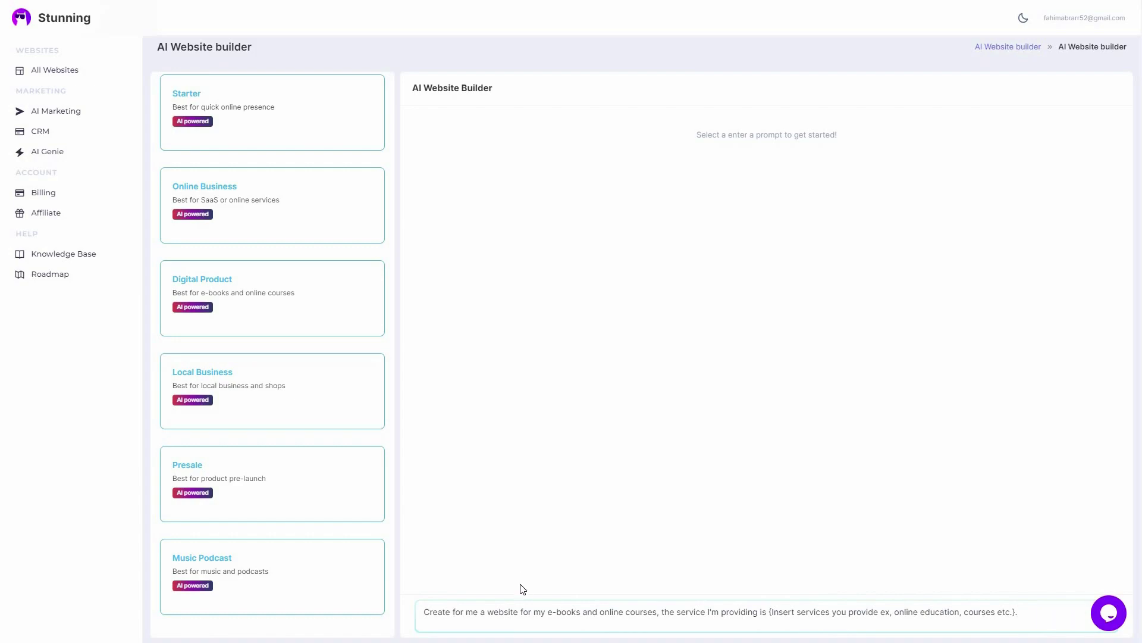
Replace the prompt with "Create for website for a business where I can list all the anime themed t-shirts I want to sell" and submit it.
left_click(493, 612)
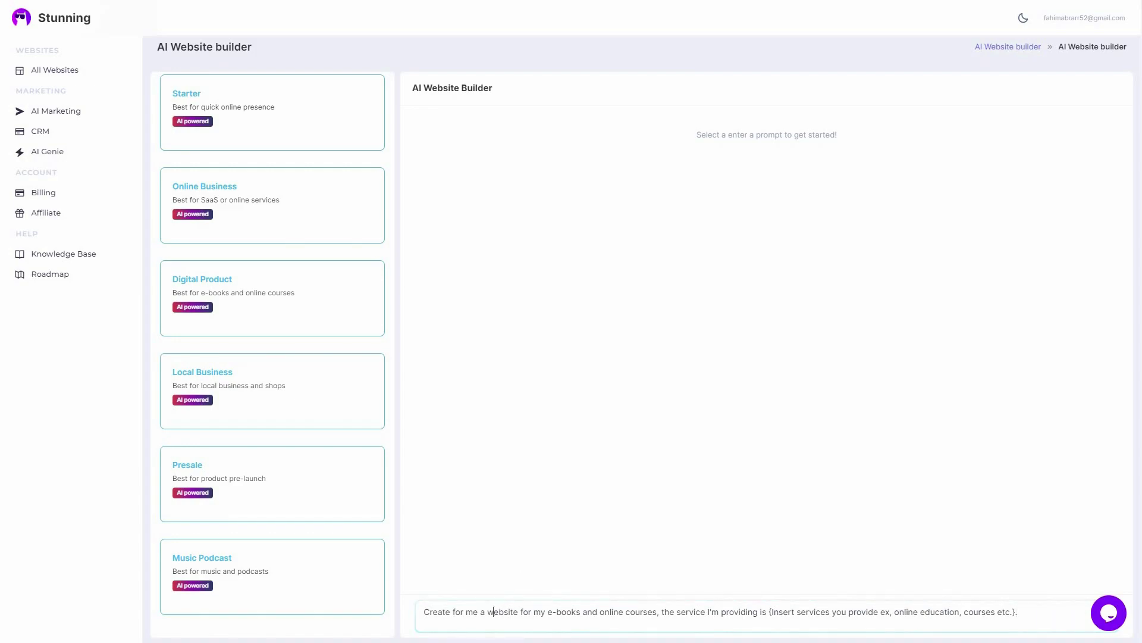
triple_click(522, 611)
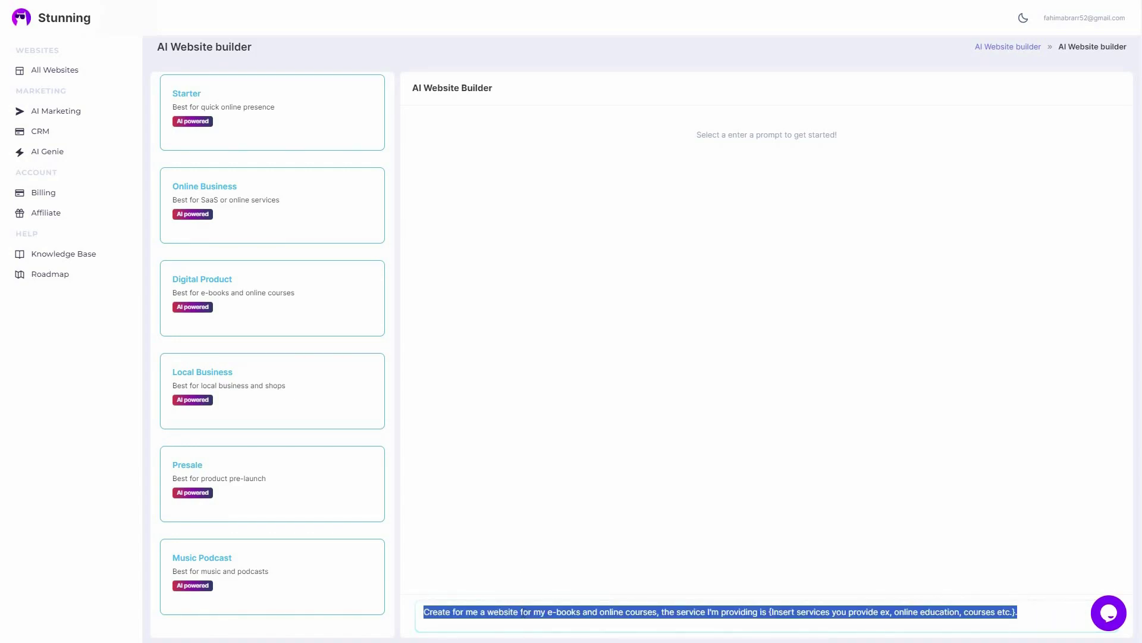
type("Create for website for a business where I can list all the anime themed t-shirts I want to sell")
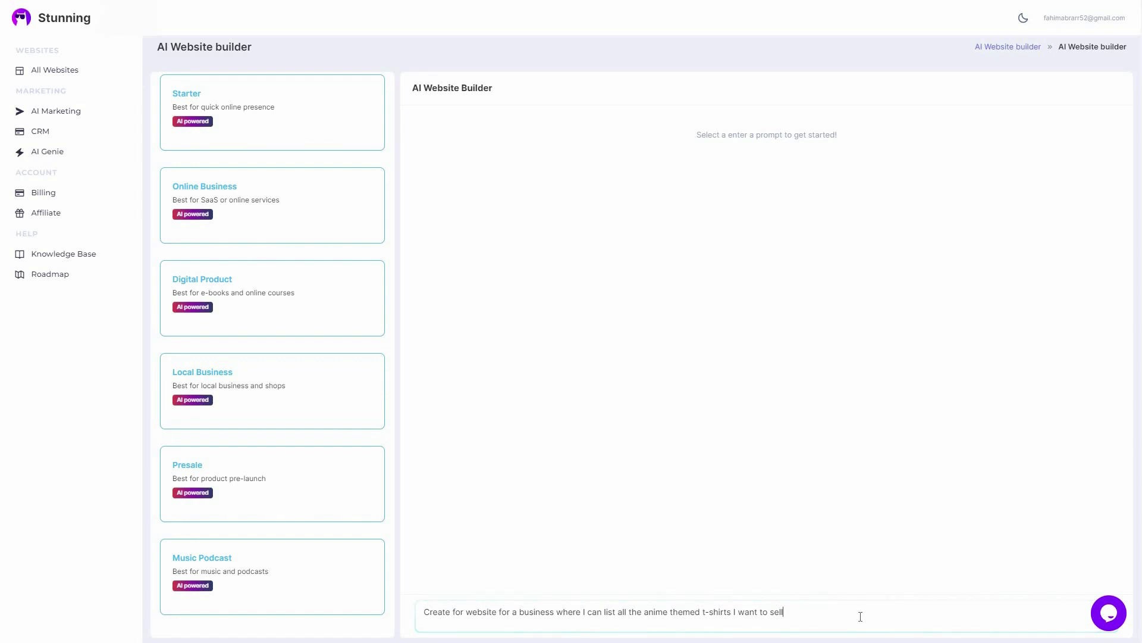
key("Return")
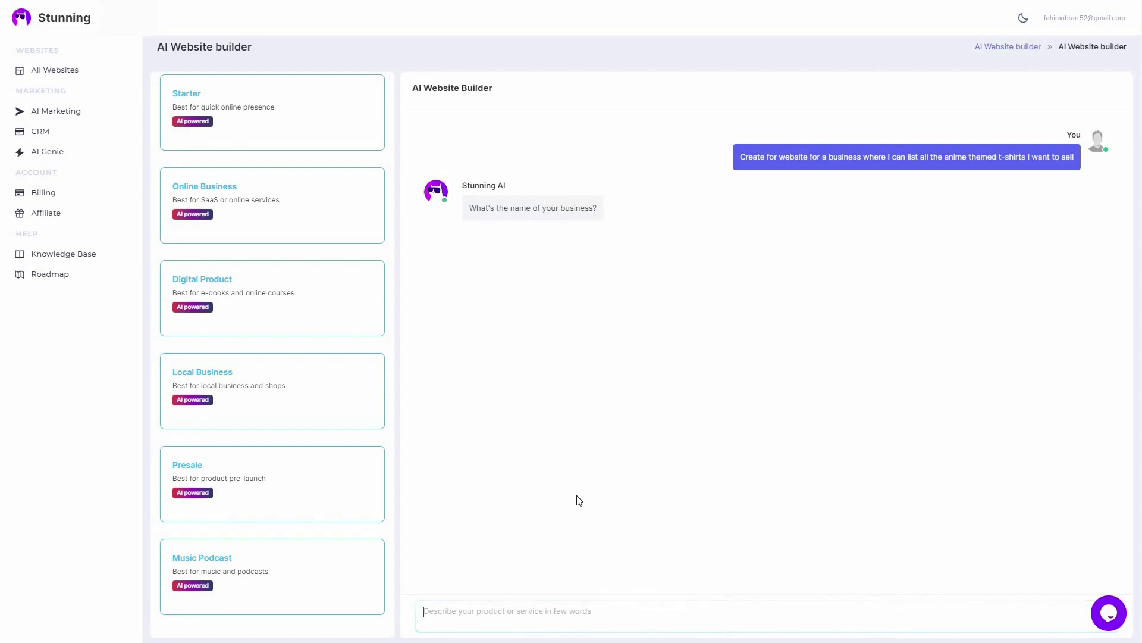
Answer the AI builder with AnimeTees as the business name and friendly as the brand tone.
type("AnimeTees")
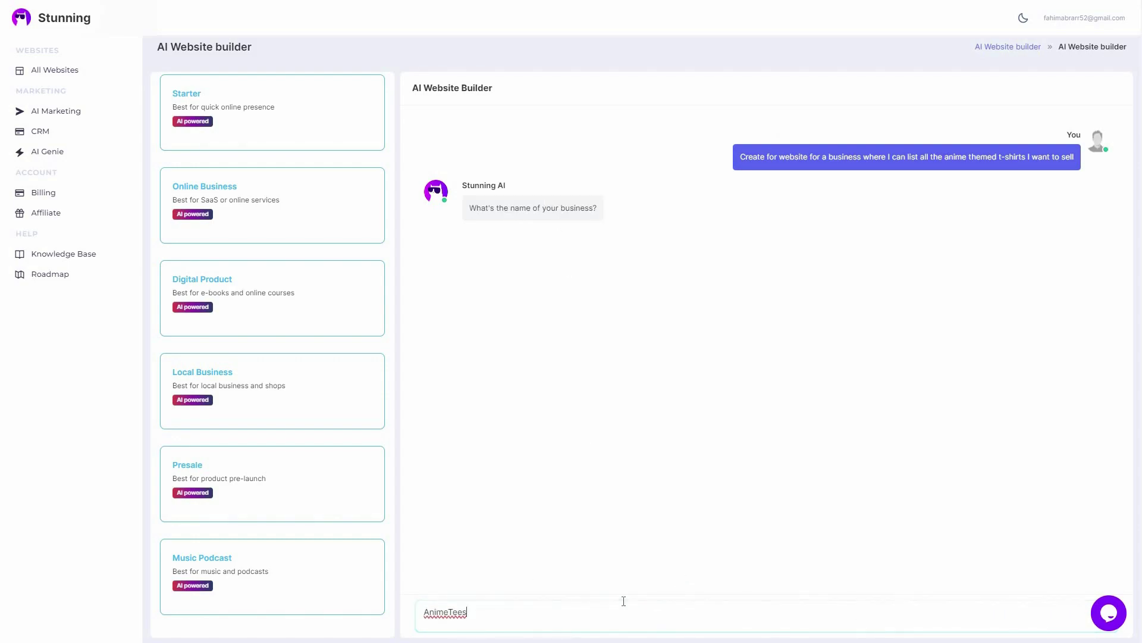
key("Return")
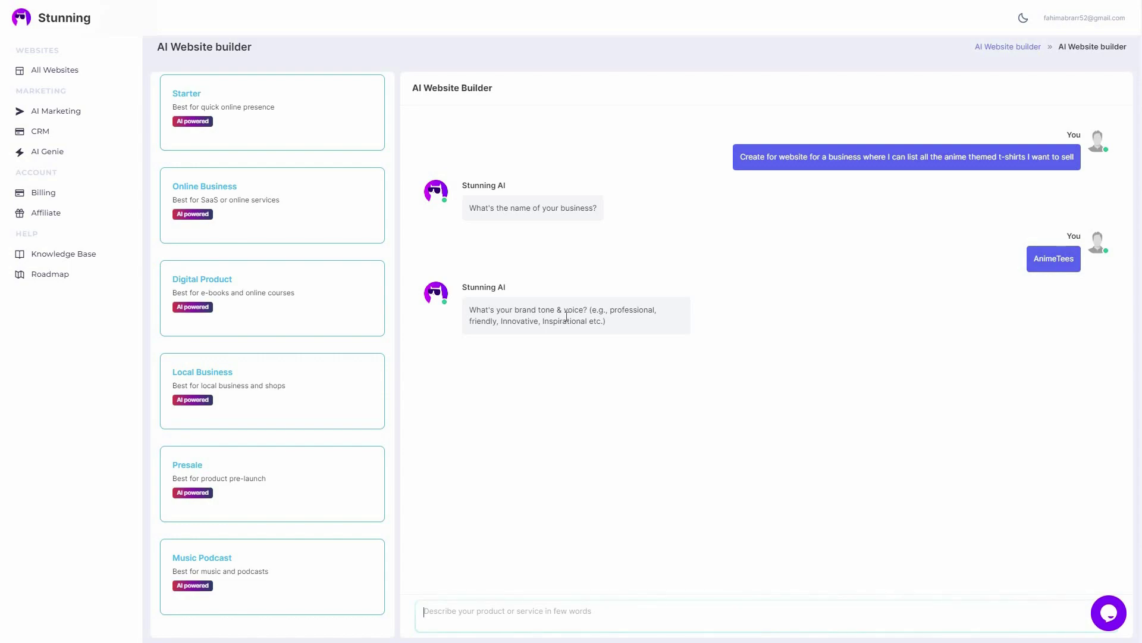
double_click(485, 322)
key("ctrl+c")
left_click(465, 615)
key("ctrl+v")
key("Return")
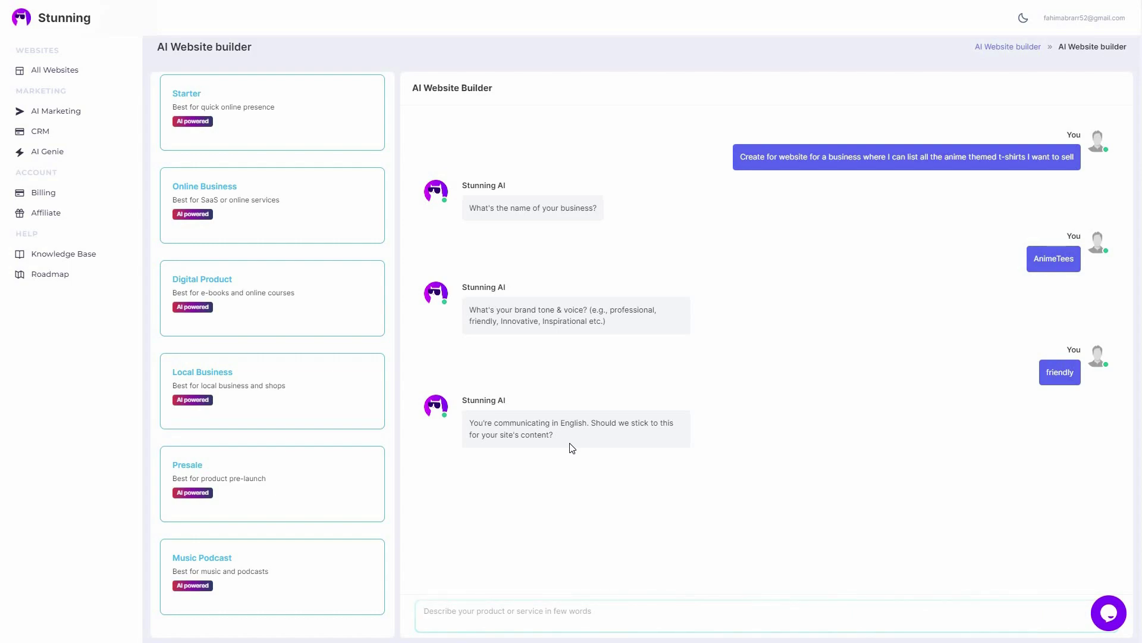
Answer yes to keeping the site's content in English and choose the light color theme.
type("yes")
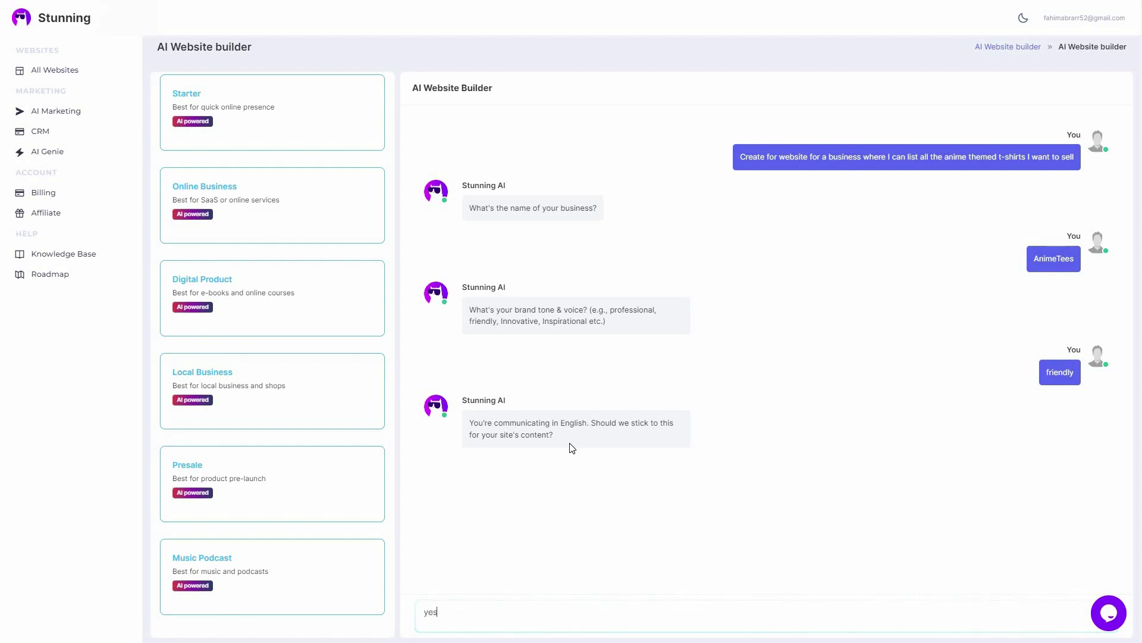
key("Return")
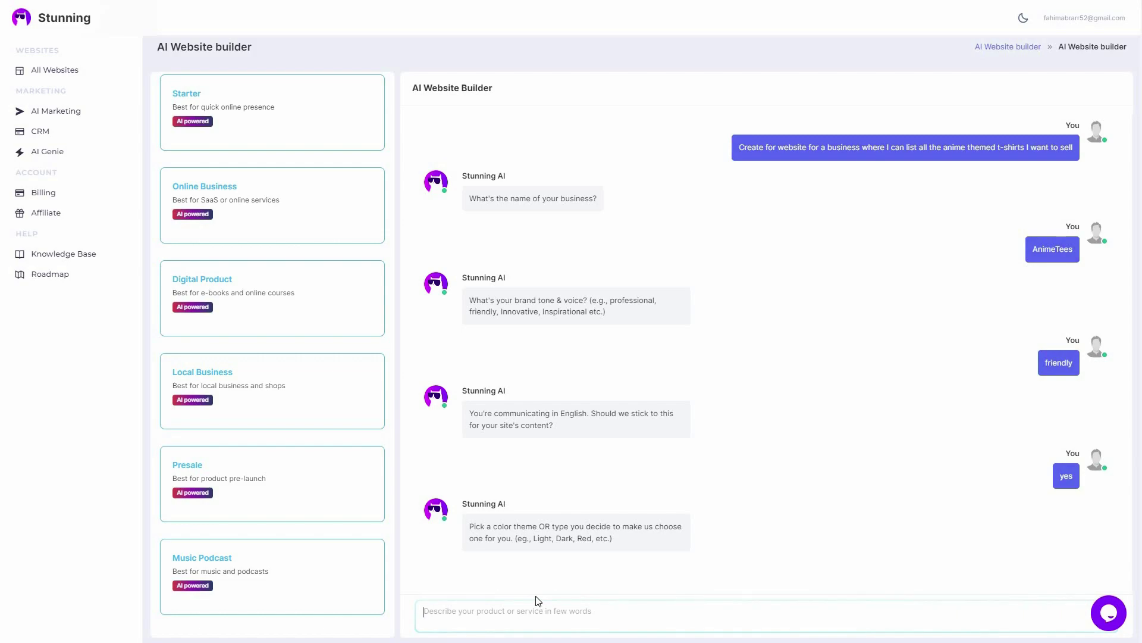
type("light")
key("Return")
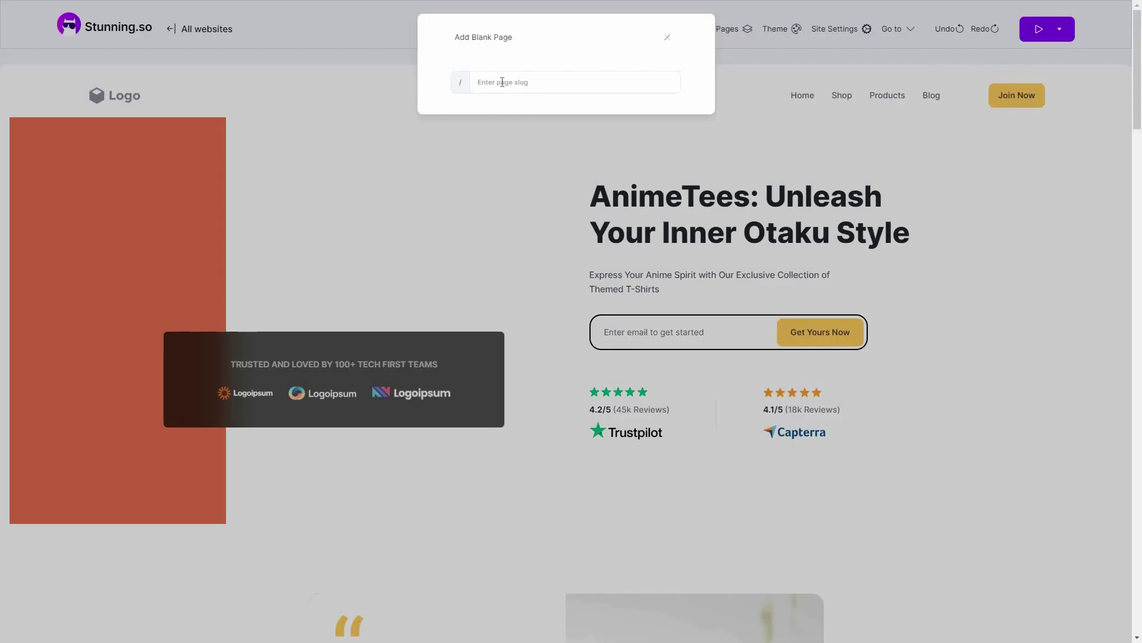
Add a blank page with the slug "gg" and open its options in the page list.
left_click(549, 85)
type("gg")
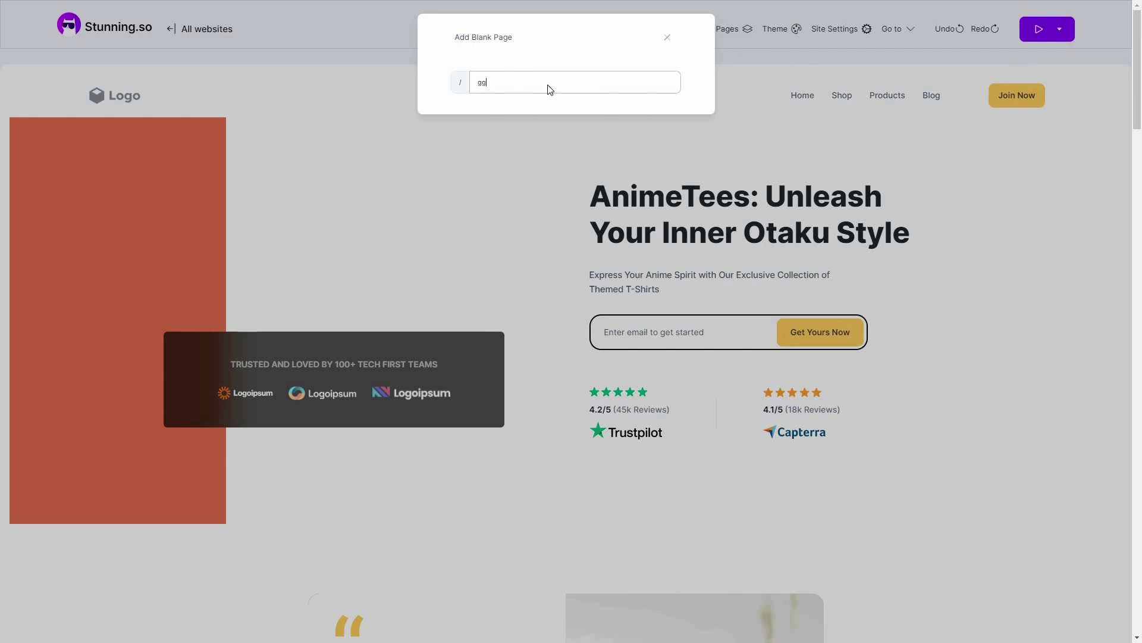
key("Return")
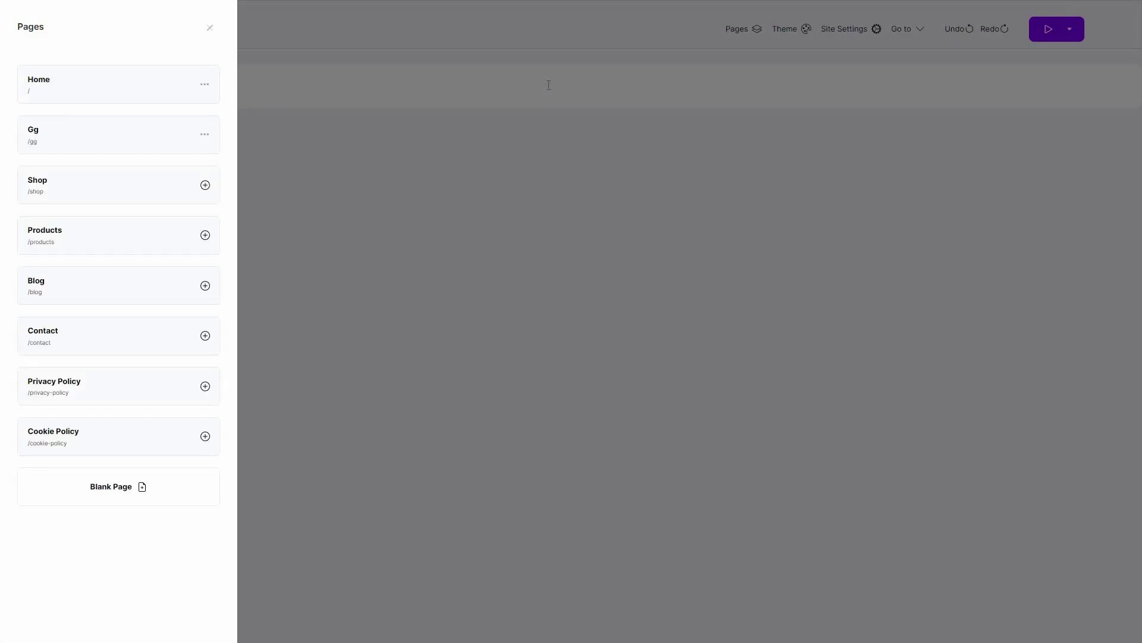
left_click(205, 136)
left_click(434, 208)
left_click(434, 211)
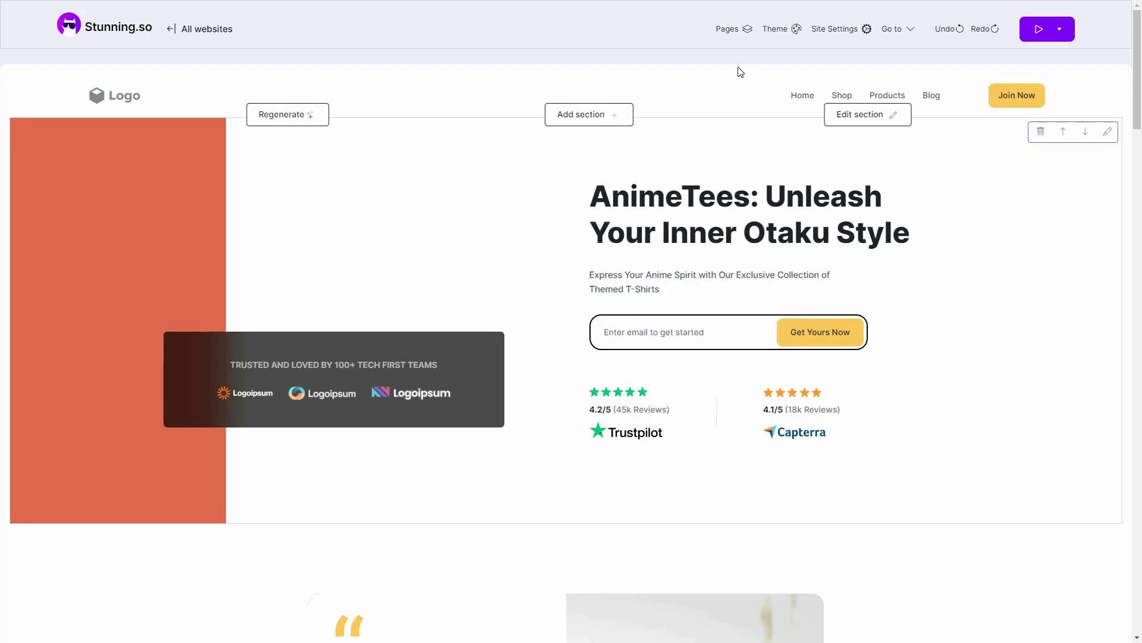
Add the suggested Shop page to the site and close the page list.
left_click(731, 31)
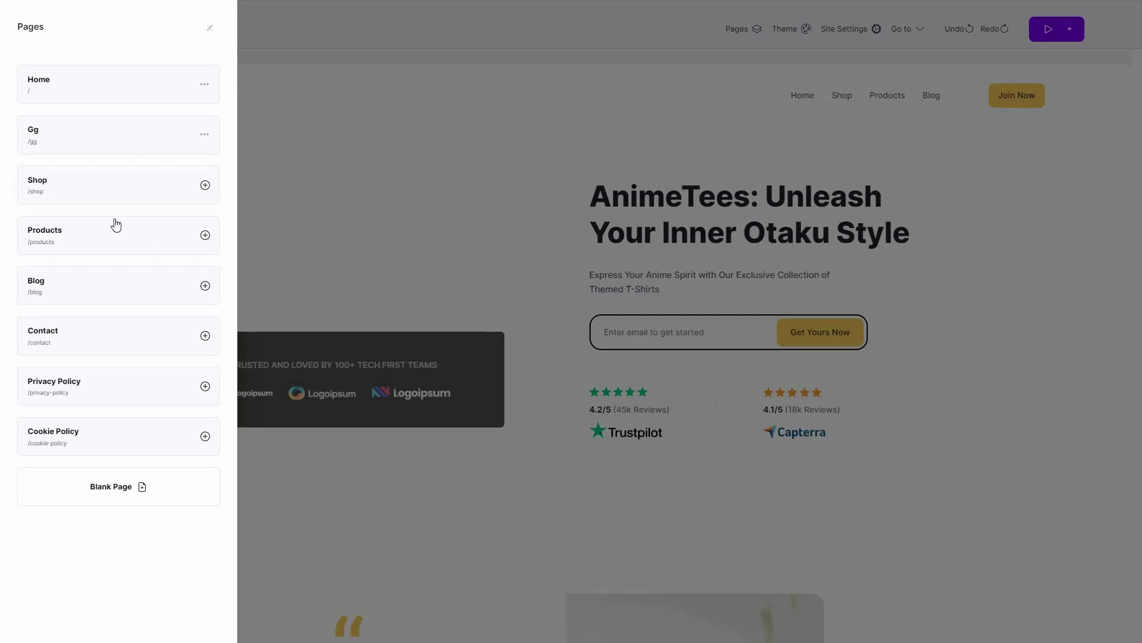
left_click(206, 186)
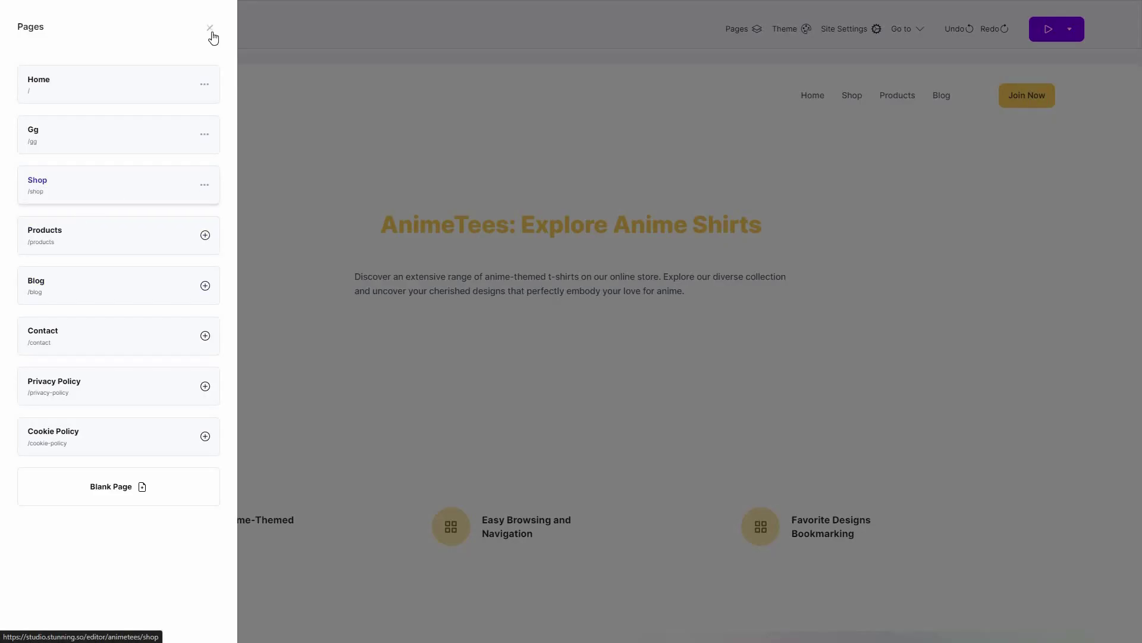
left_click(470, 367)
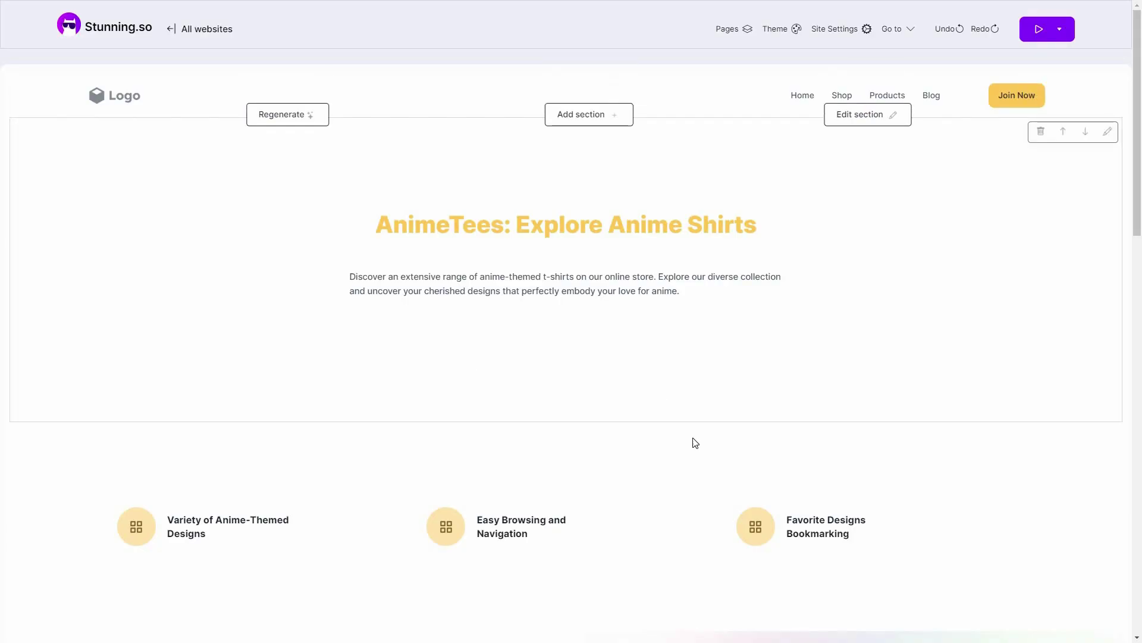
Examine the generated sections of the Shop page and of the Home page down to its footer.
scroll(665, 486, "down", 7)
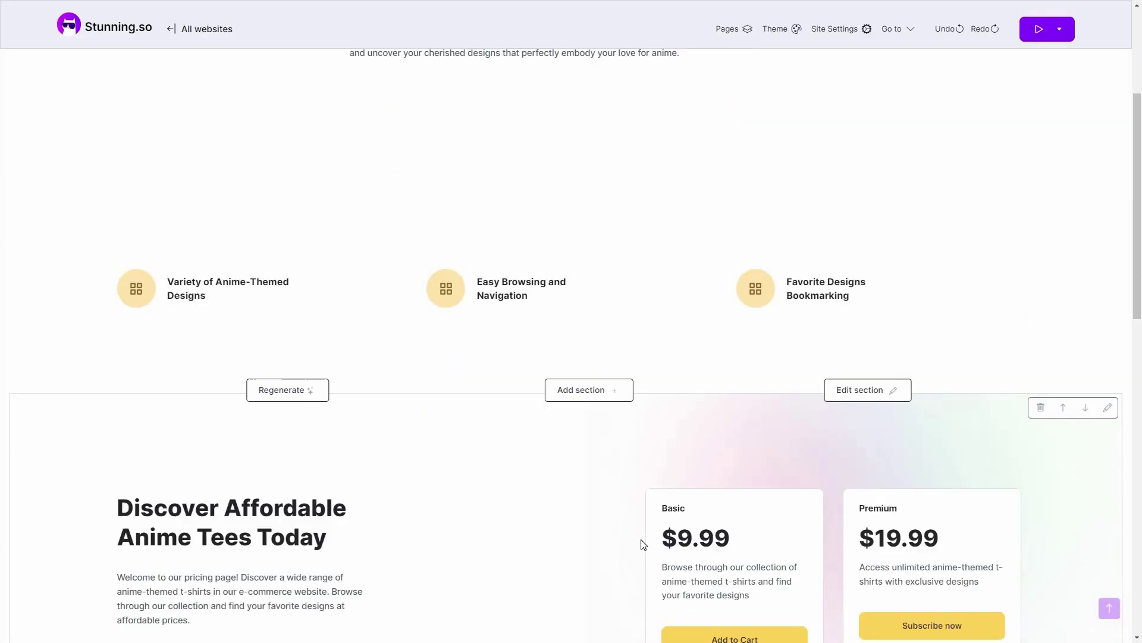
scroll(635, 542, "down", 5)
scroll(633, 538, "up", 15)
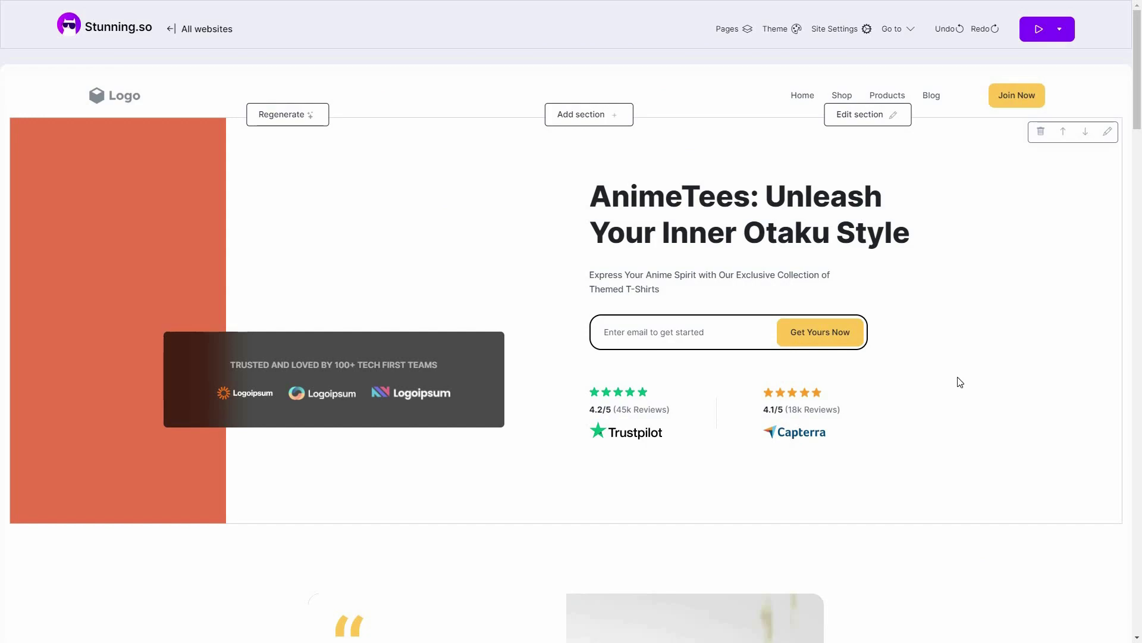
scroll(947, 416, "down", 10)
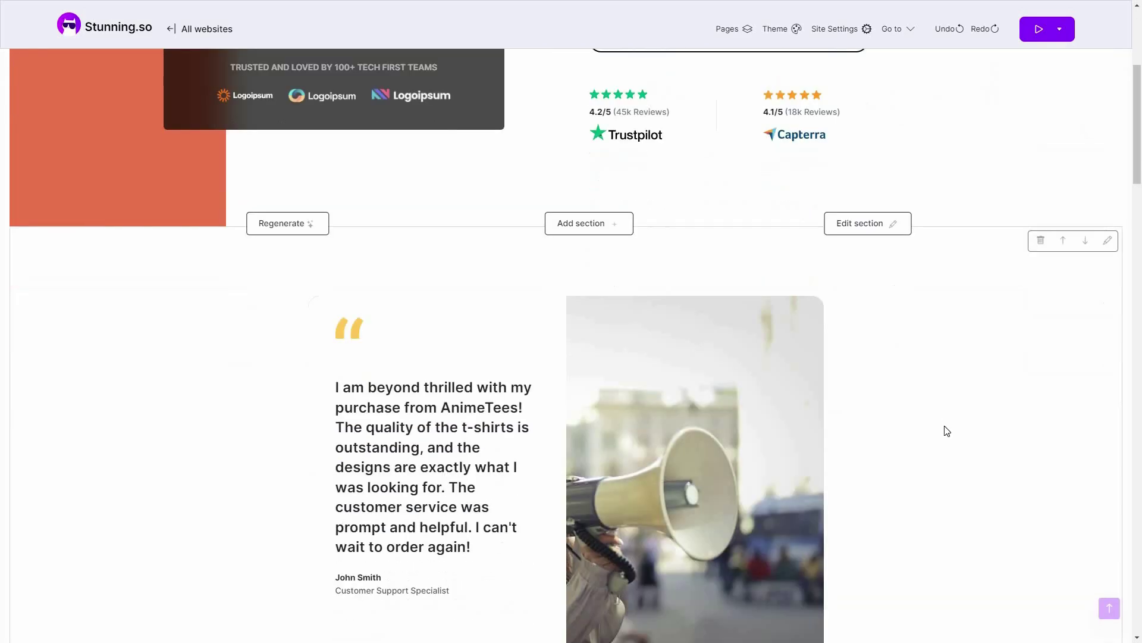
scroll(952, 399, "down", 9)
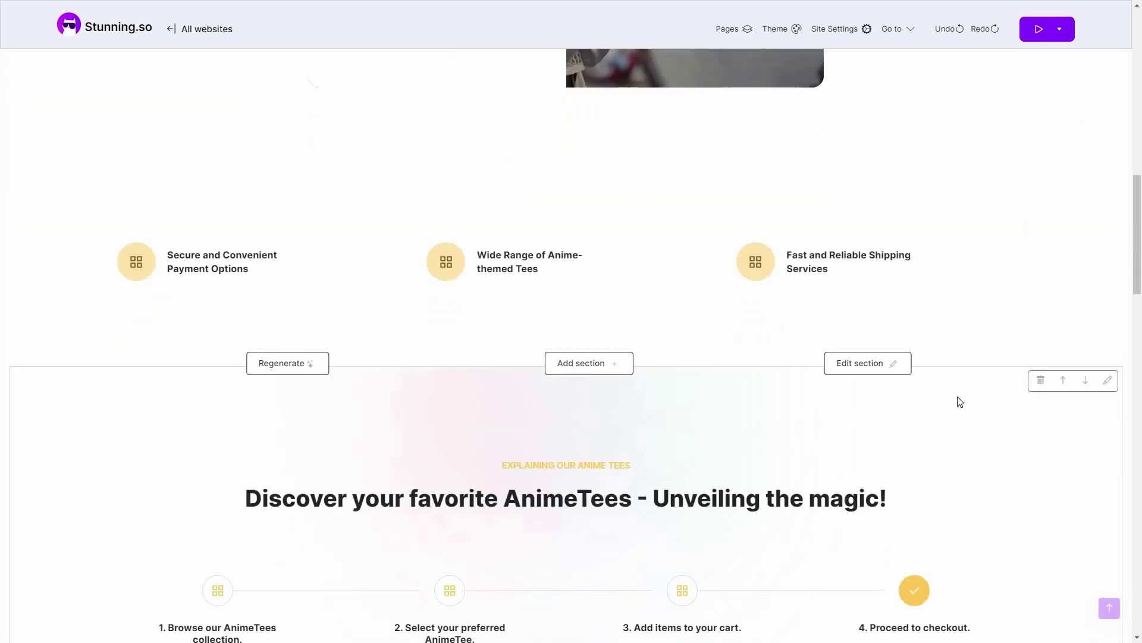
scroll(960, 401, "down", 7)
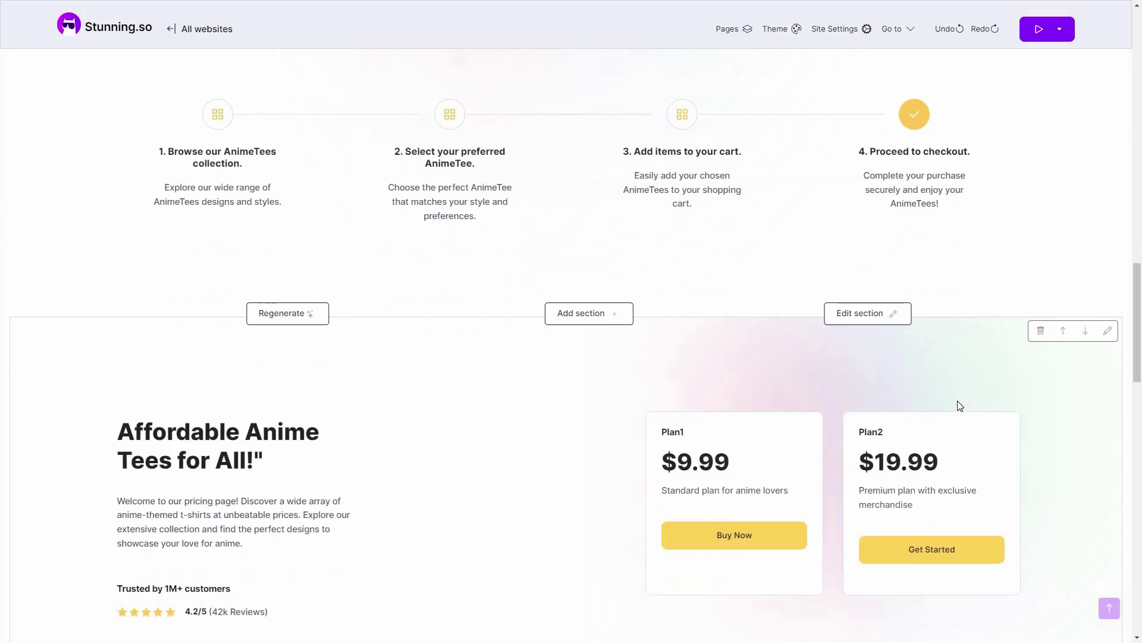
scroll(960, 412, "down", 9)
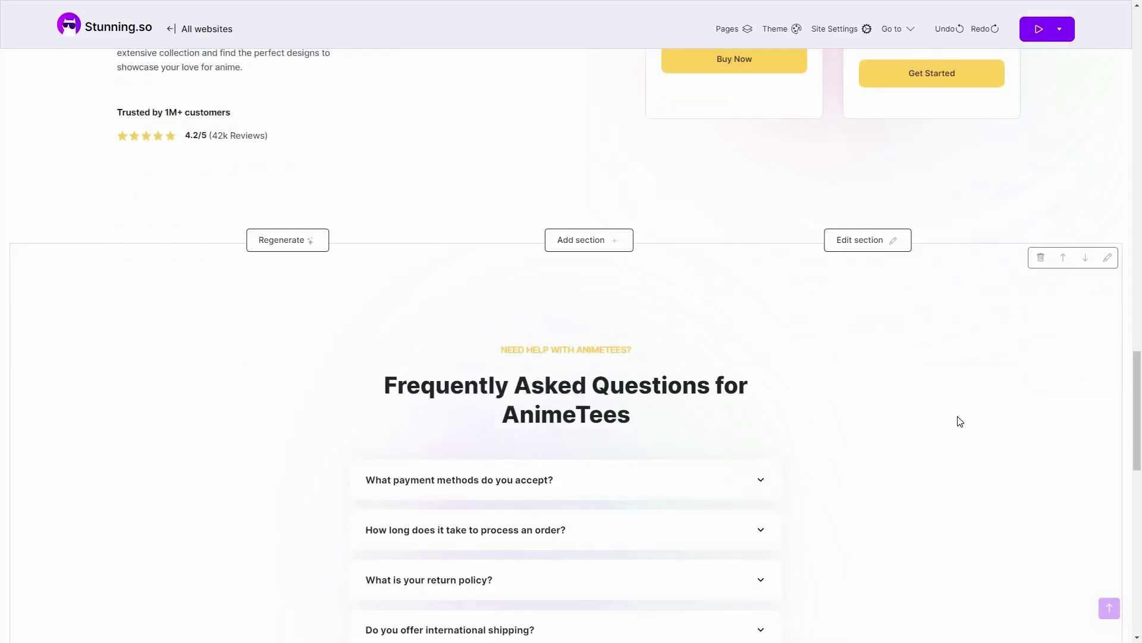
scroll(958, 439, "down", 10)
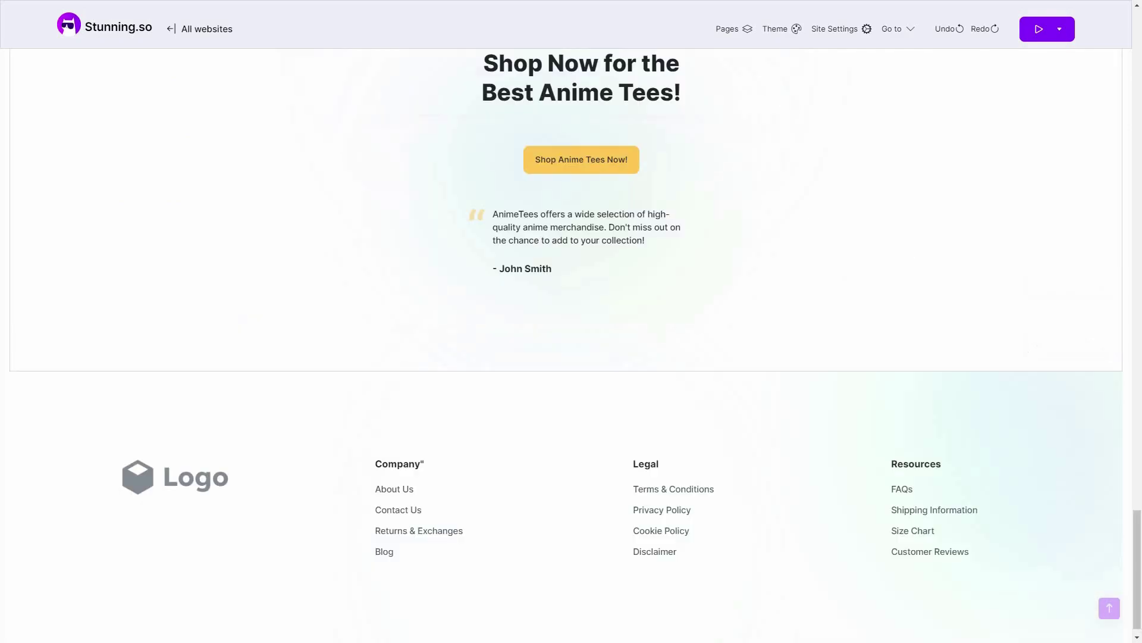
Review the Home page's upper sections, open the section library from the hero section, and look through the full block list.
scroll(904, 187, "up", 2)
scroll(903, 187, "up", 20)
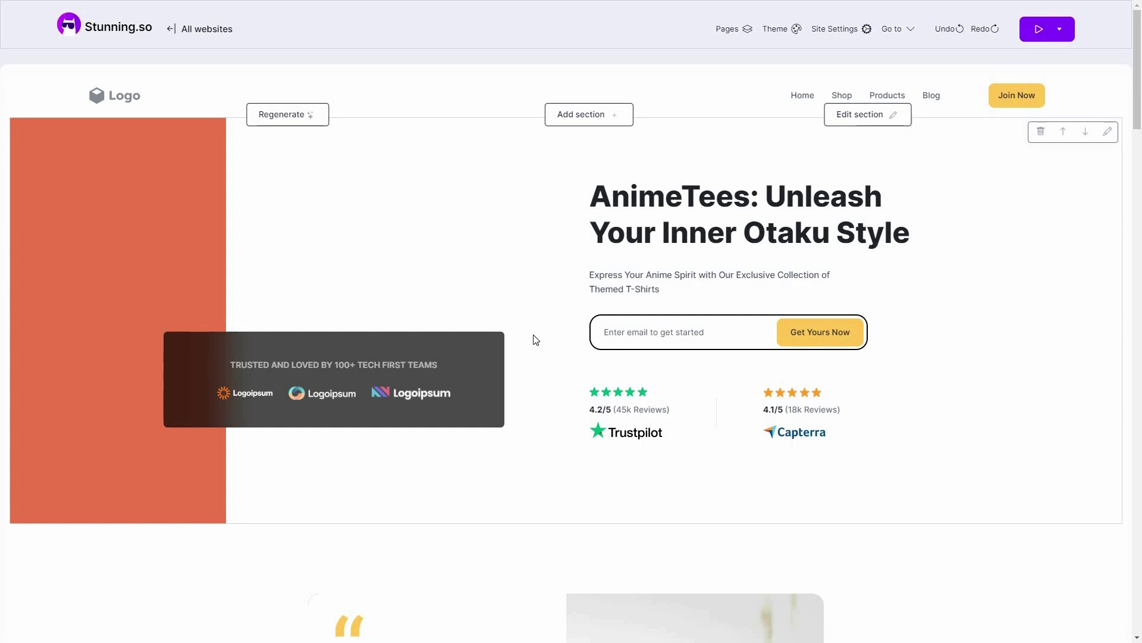
scroll(390, 336, "down", 6)
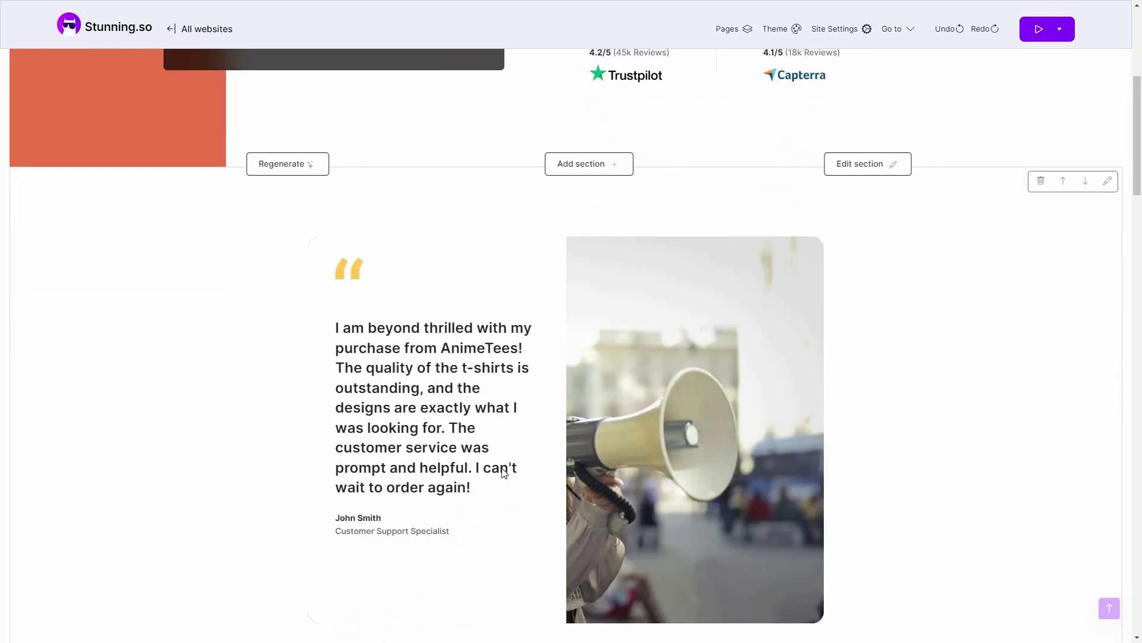
scroll(504, 494, "down", 9)
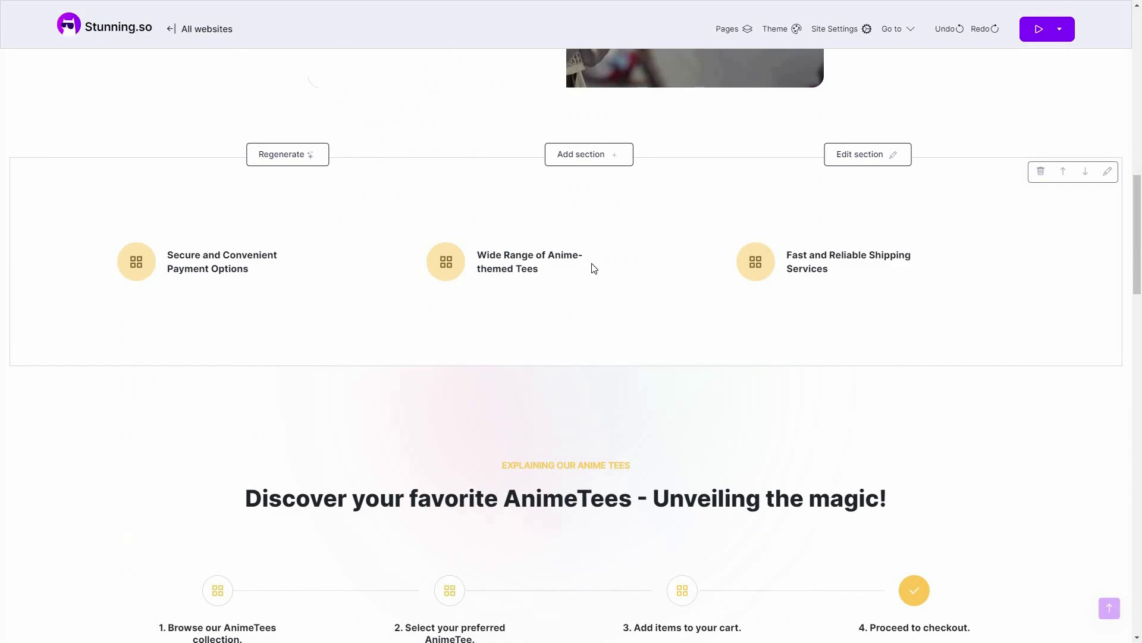
scroll(593, 267, "up", 15)
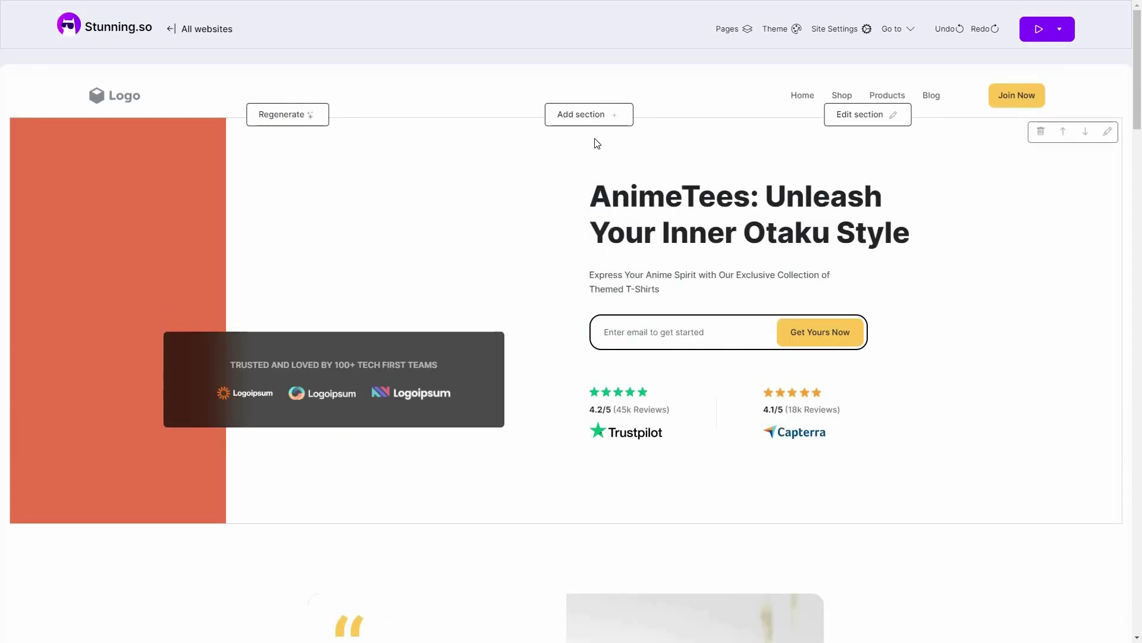
left_click(619, 121)
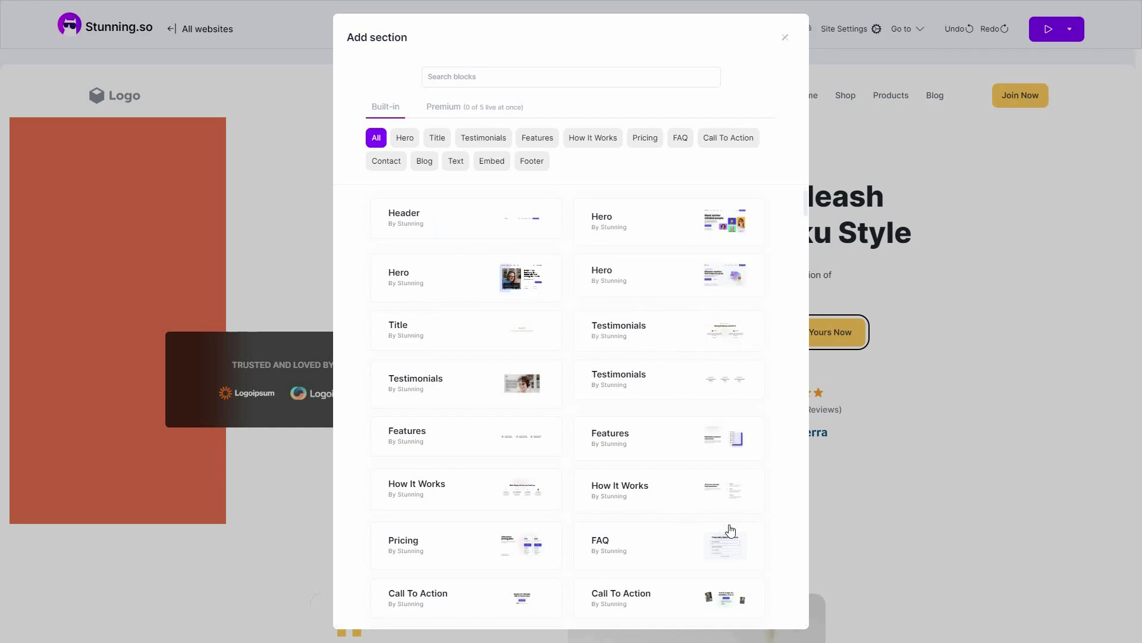
scroll(767, 564, "down", 1)
scroll(714, 506, "down", 5)
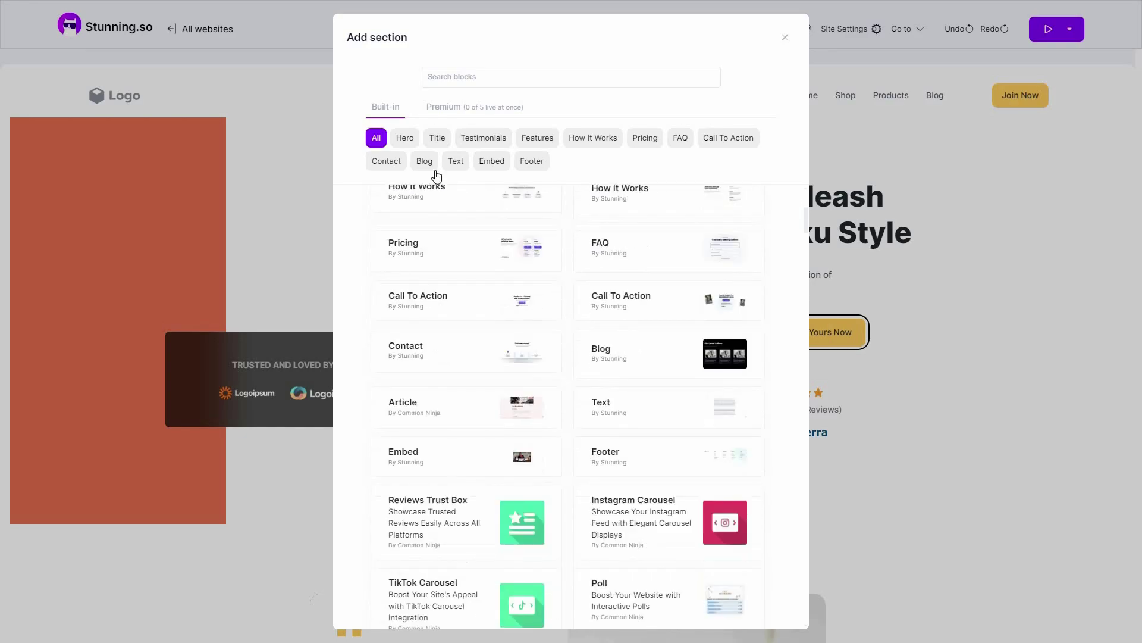
Browse the built-in blocks by category, including Hero, Title, Testimonials, How It Works and Call To Action.
left_click(406, 144)
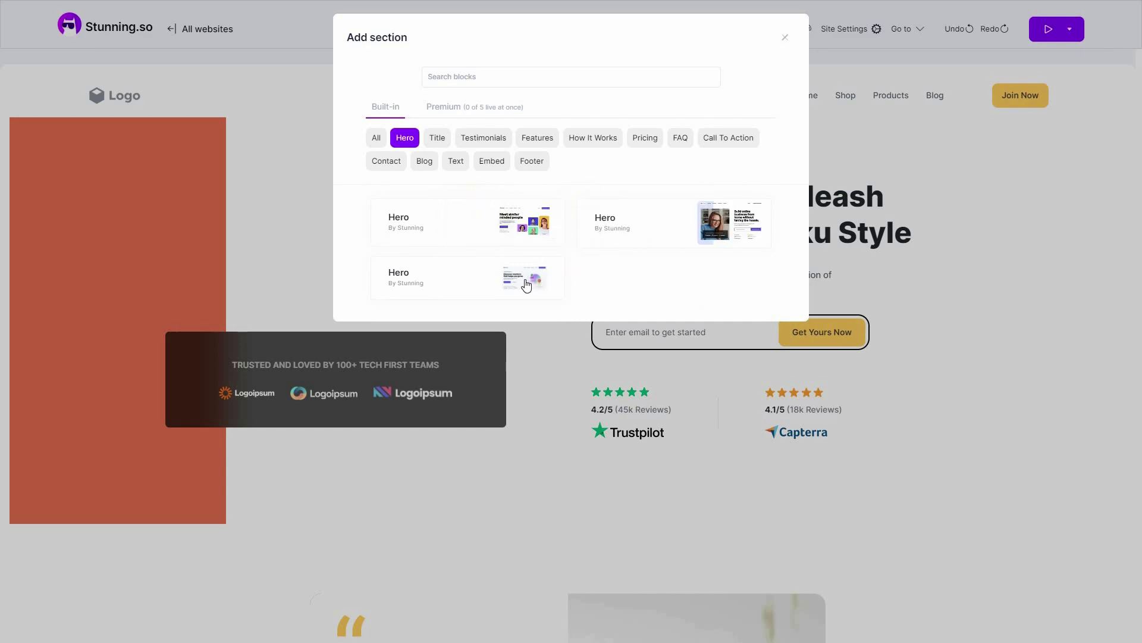
left_click(437, 140)
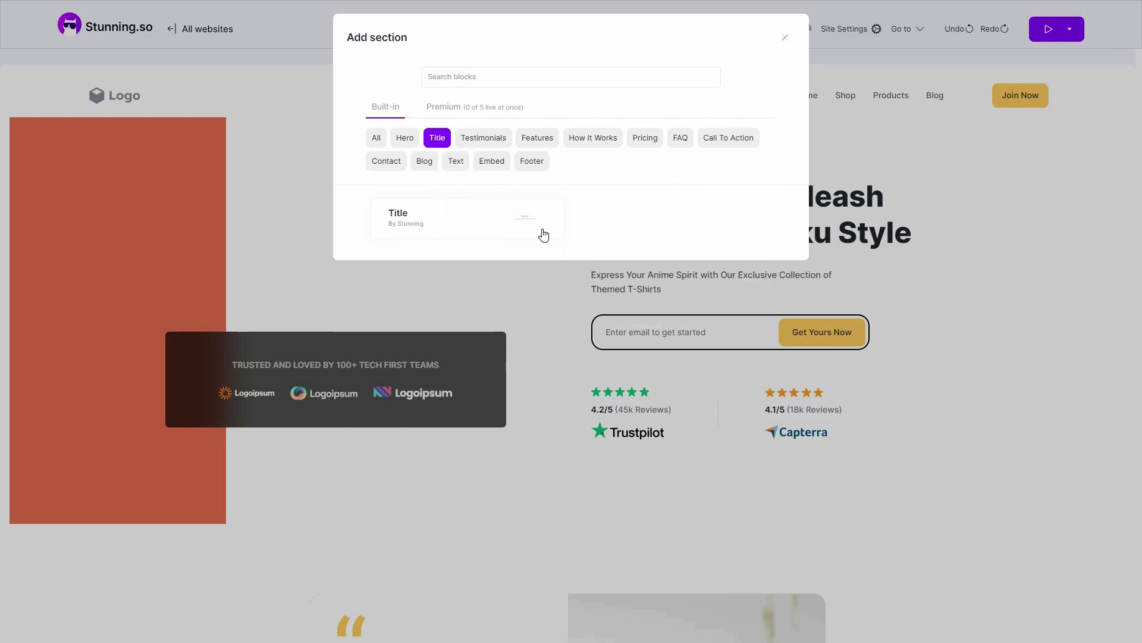
left_click(483, 138)
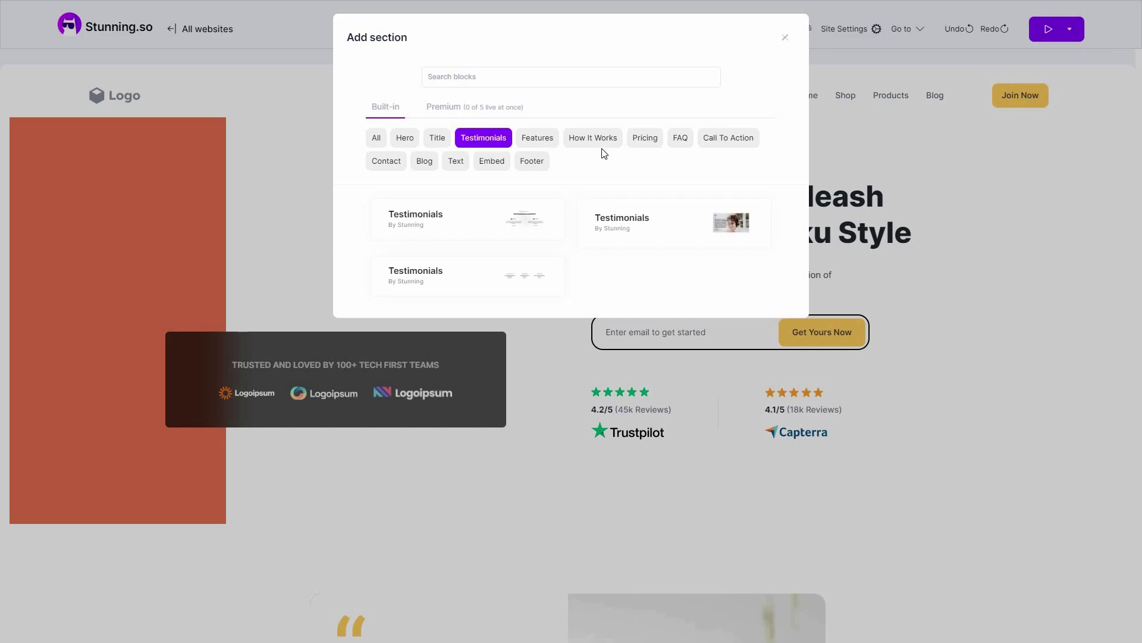
left_click(606, 142)
left_click(642, 142)
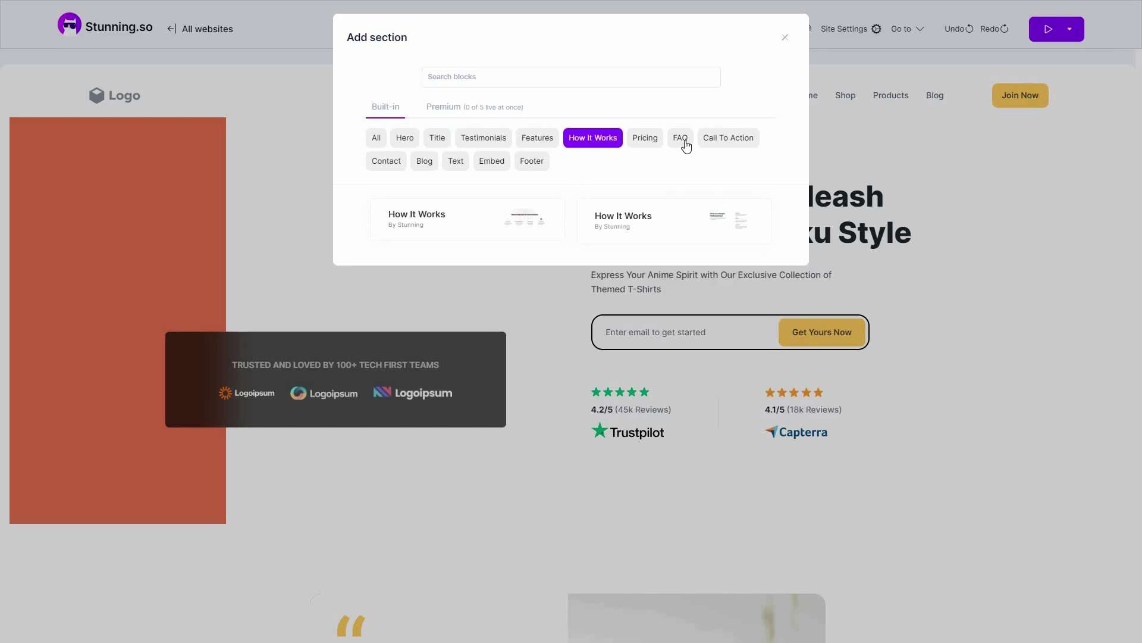
left_click(391, 164)
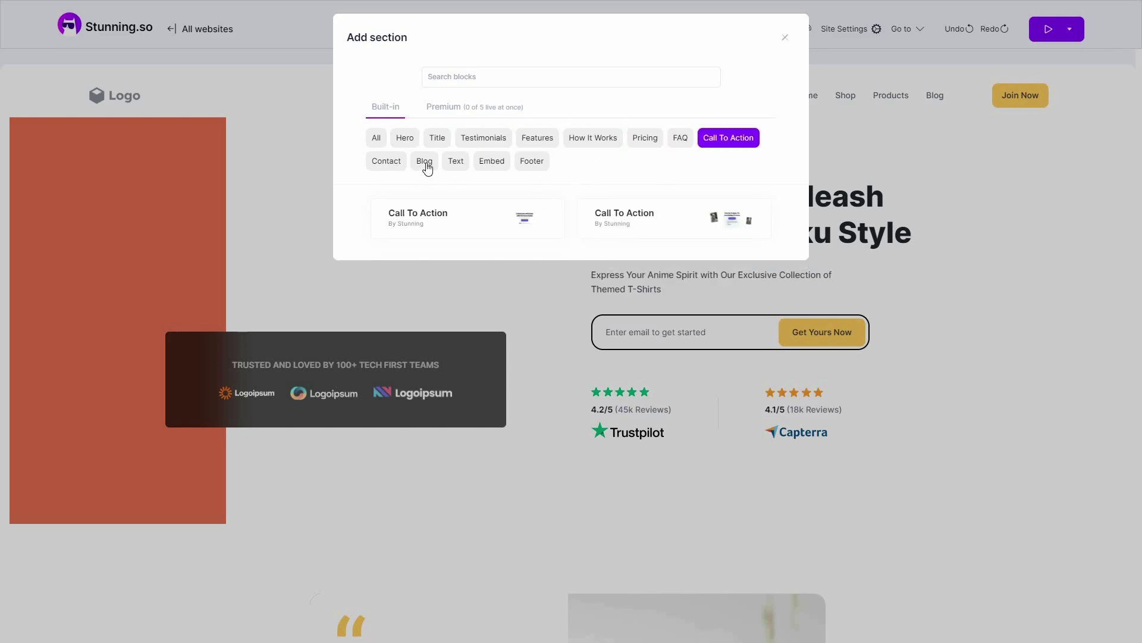
left_click(497, 169)
left_click(523, 171)
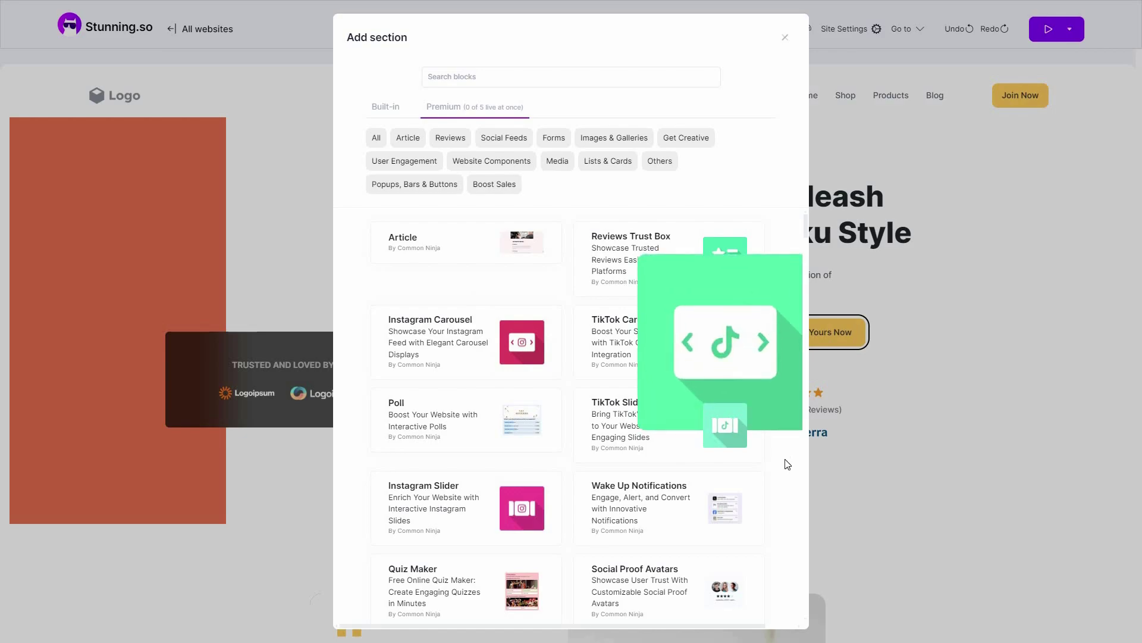
Examine the premium blocks in the full list and in the Article, Reviews and Social Feeds categories.
scroll(786, 452, "down", 5)
scroll(784, 505, "down", 8)
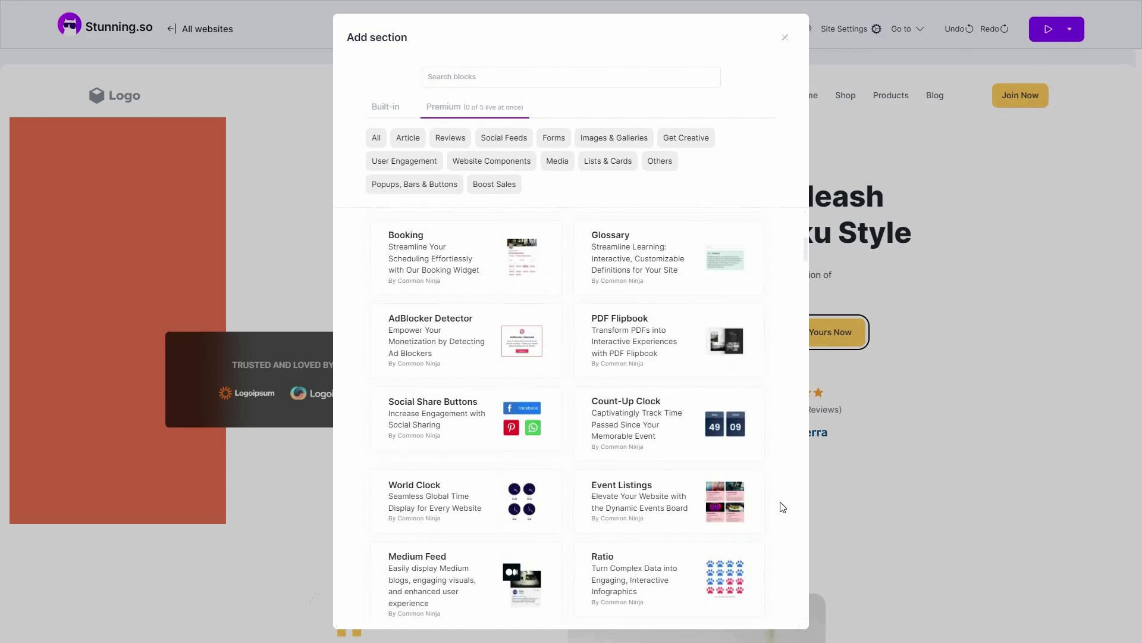
scroll(473, 238, "down", 2)
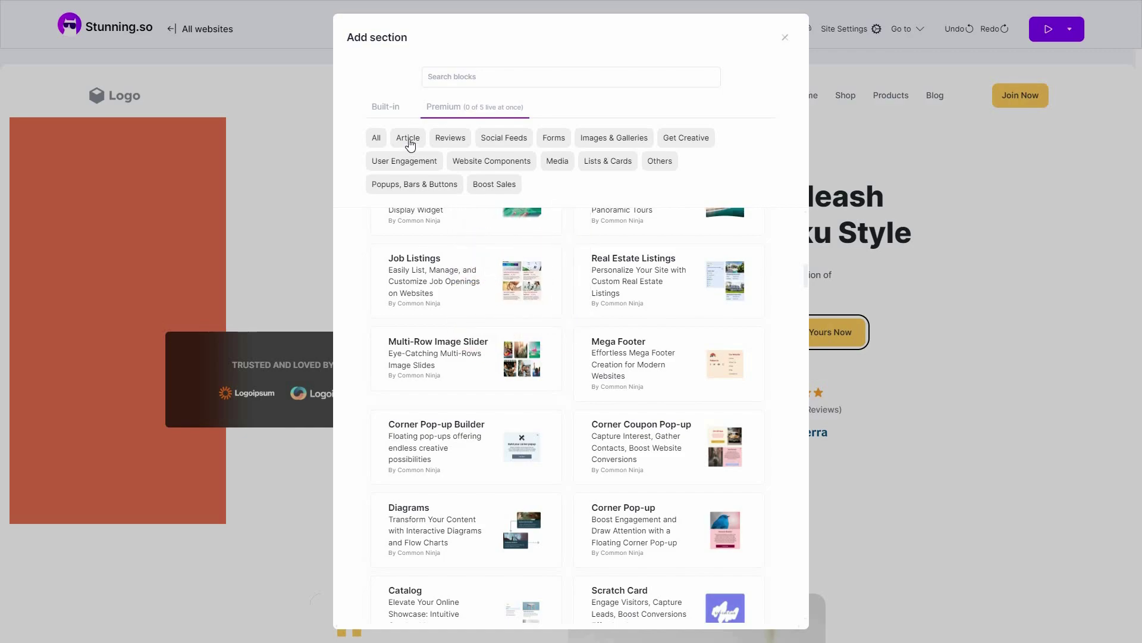
left_click(409, 139)
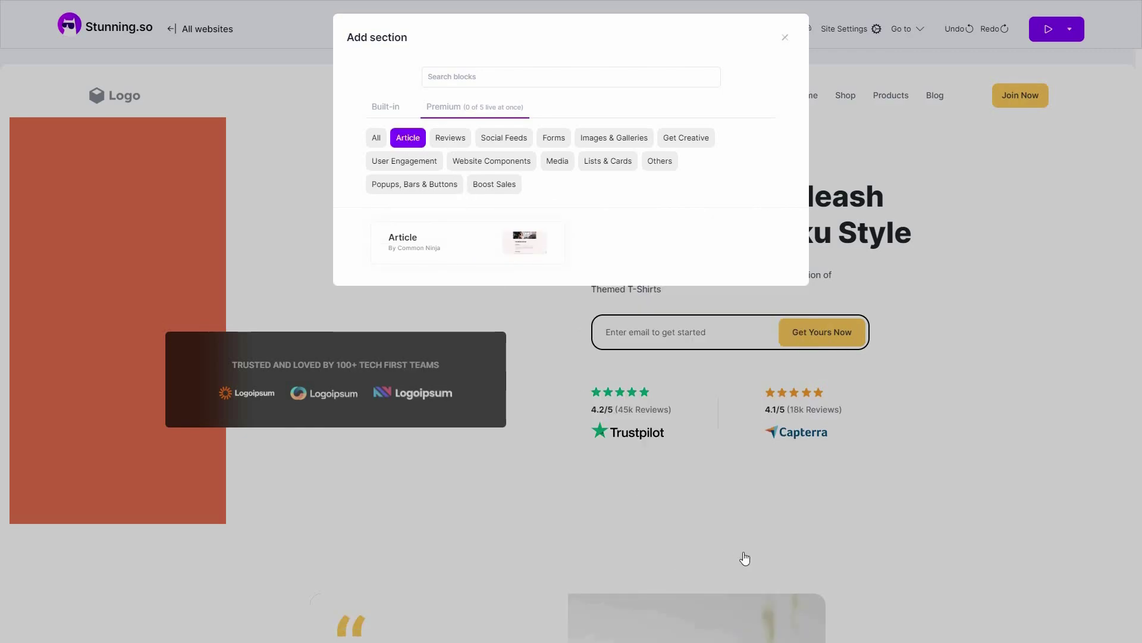
left_click(451, 138)
scroll(764, 586, "down", 1)
scroll(535, 196, "down", 3)
left_click(502, 139)
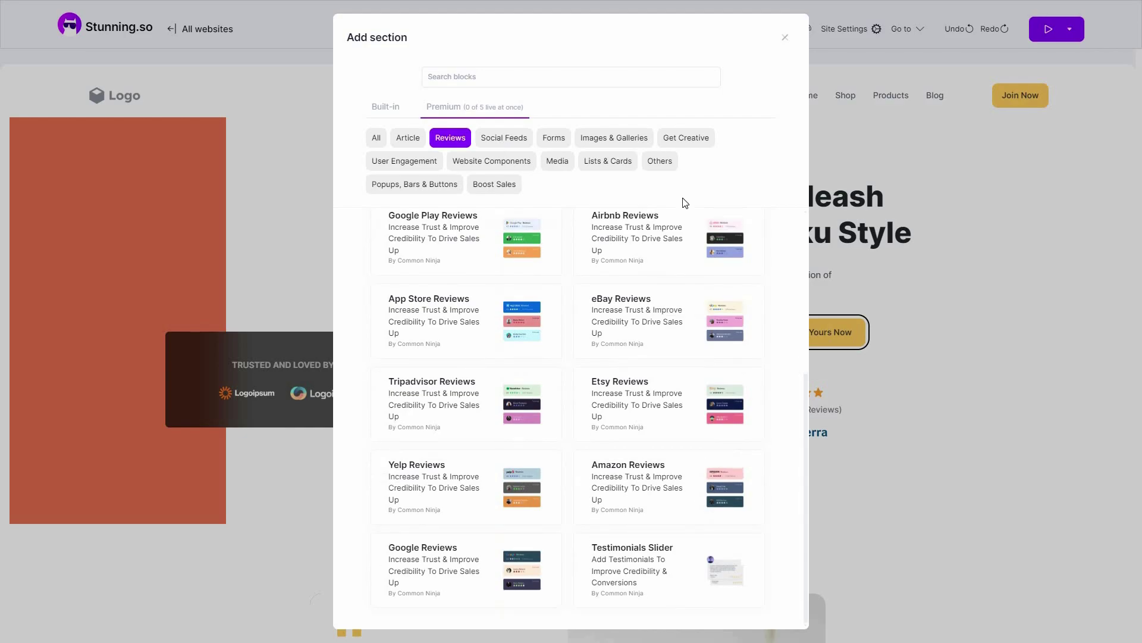
scroll(682, 287, "up", 5)
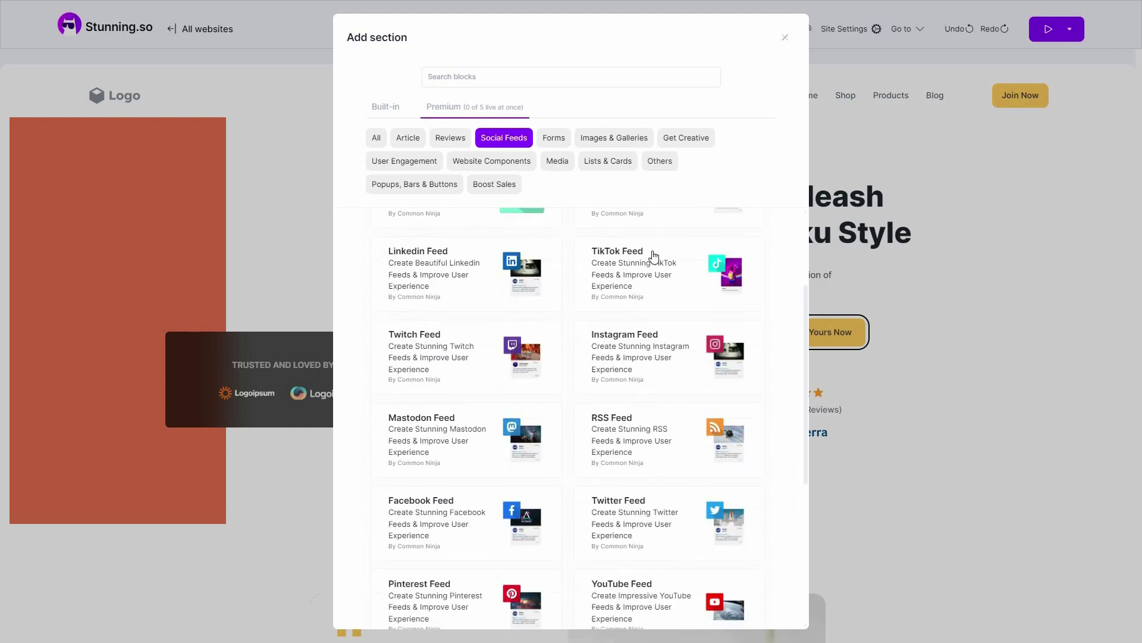
Browse the premium Forms, Images & Galleries, Get Creative, User Engagement and Website Components blocks.
left_click(553, 138)
left_click(620, 145)
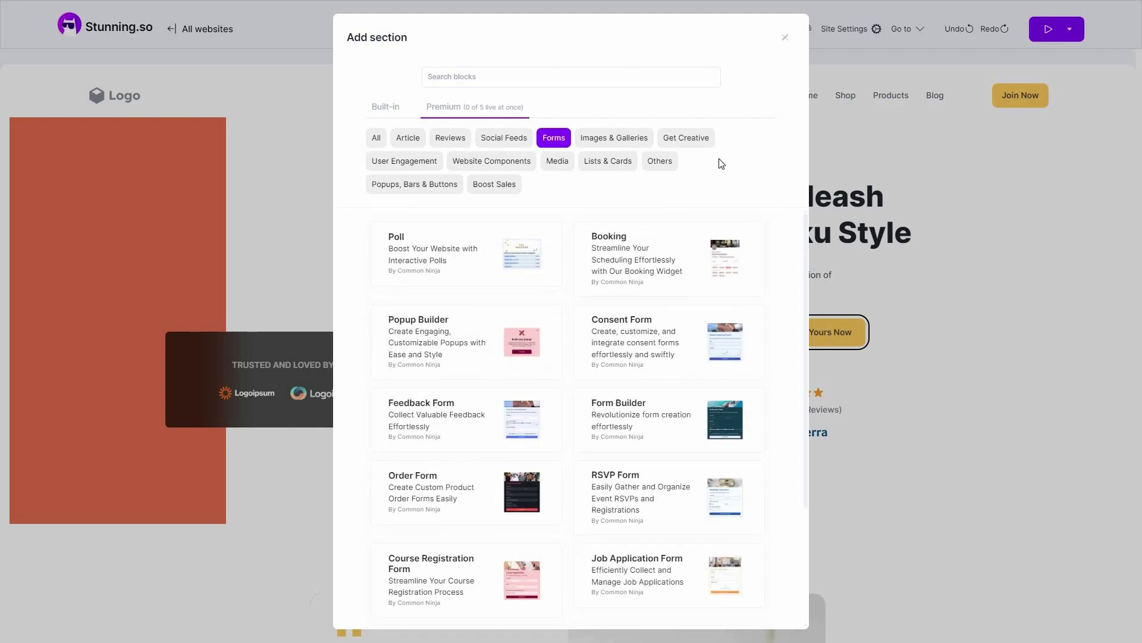
left_click(698, 147)
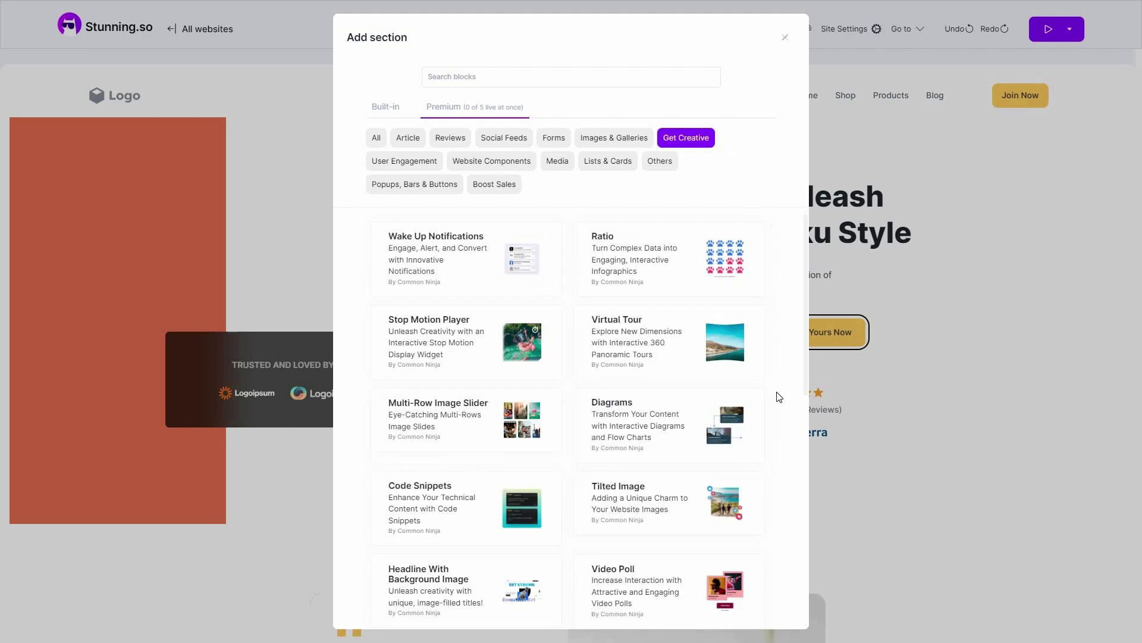
left_click(404, 161)
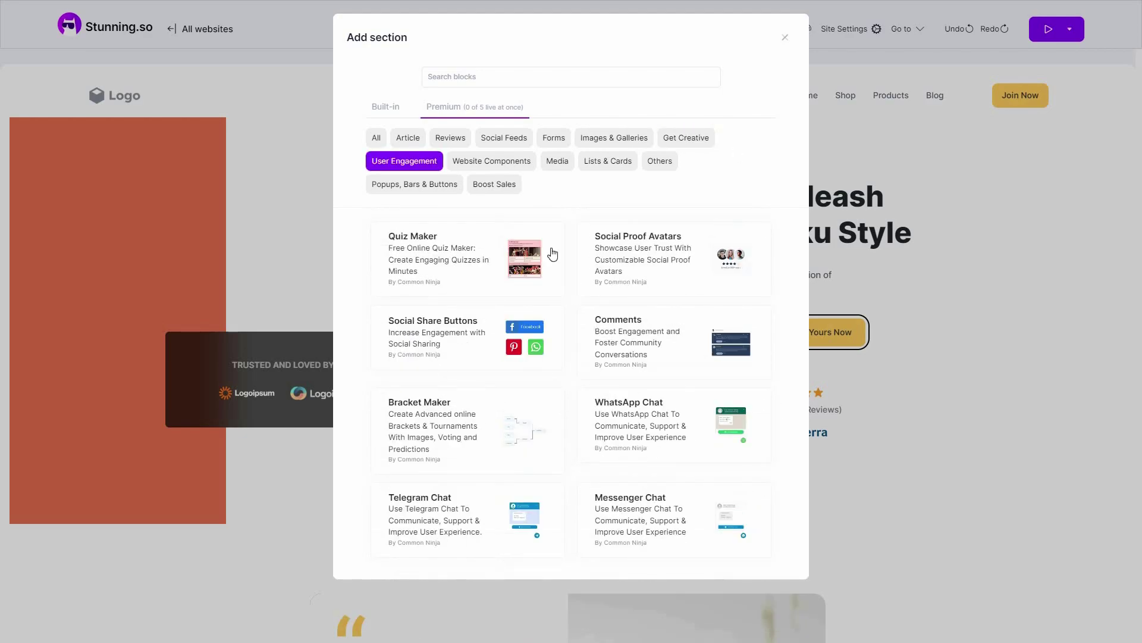
left_click(499, 172)
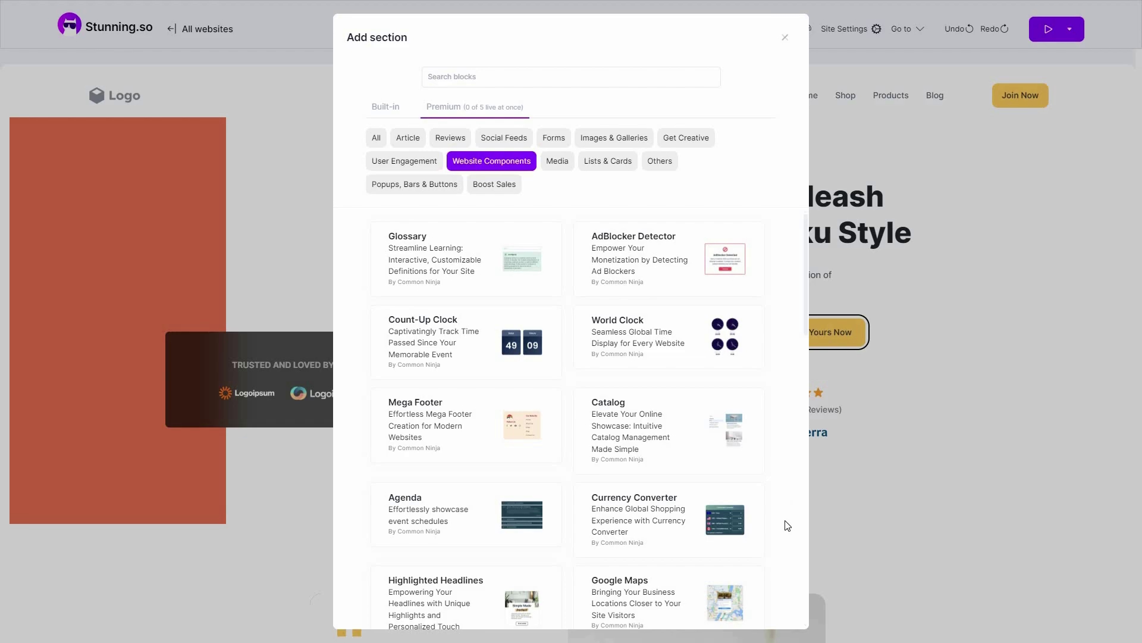
scroll(788, 525, "down", 5)
Browse the premium Media, Lists & Cards, Others, Popups, Bars & Buttons and Boost Sales blocks.
left_click(557, 162)
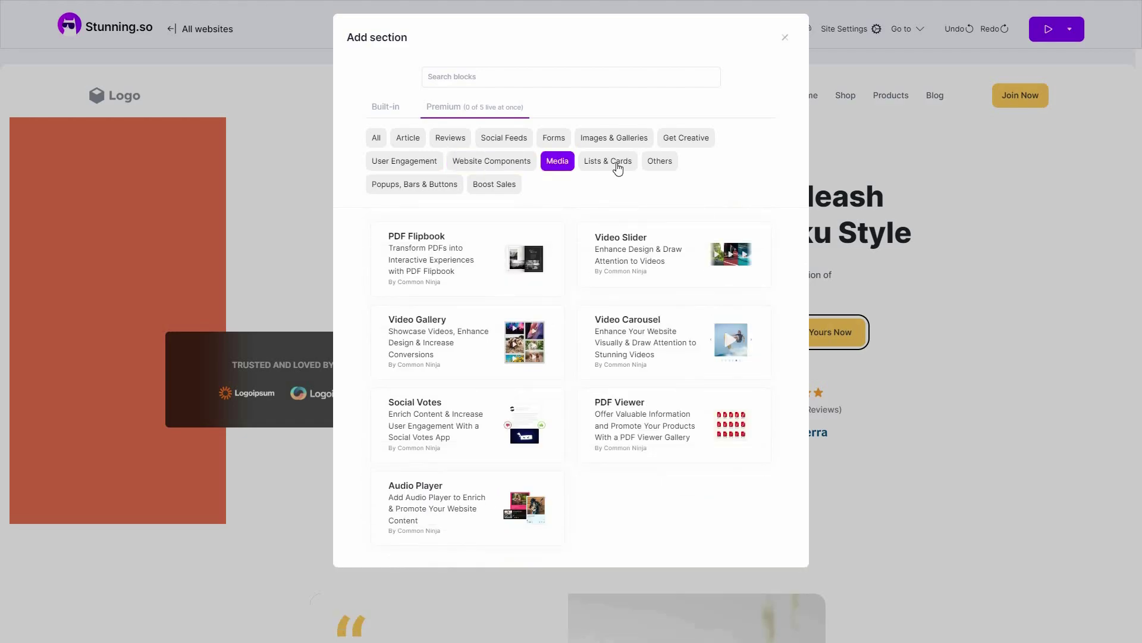
left_click(619, 170)
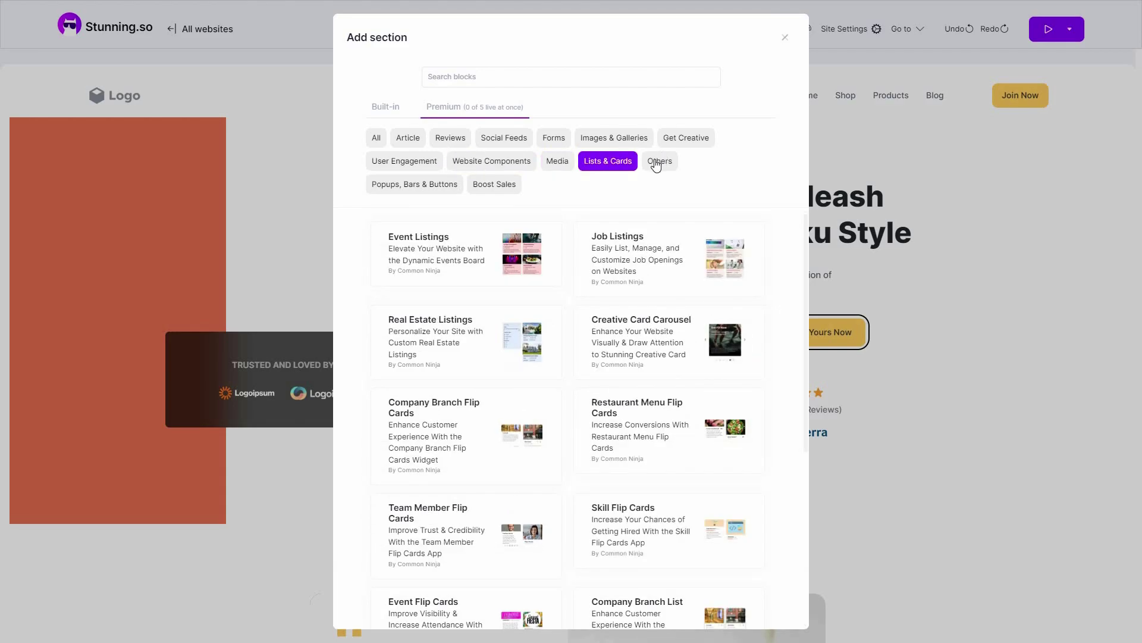
left_click(657, 165)
left_click(426, 188)
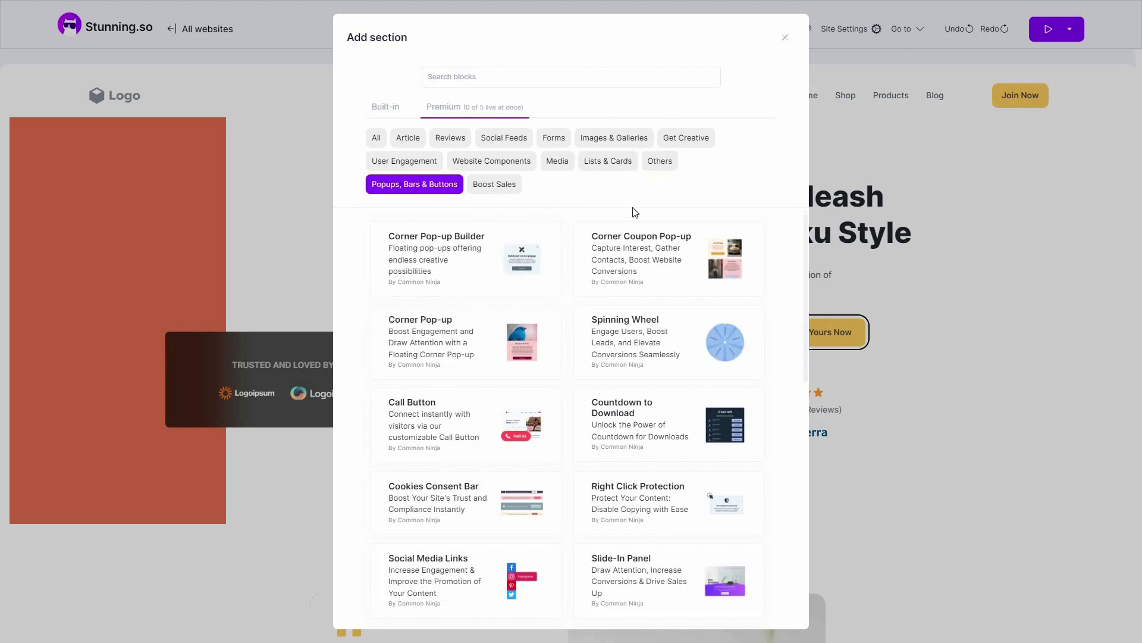
left_click(496, 192)
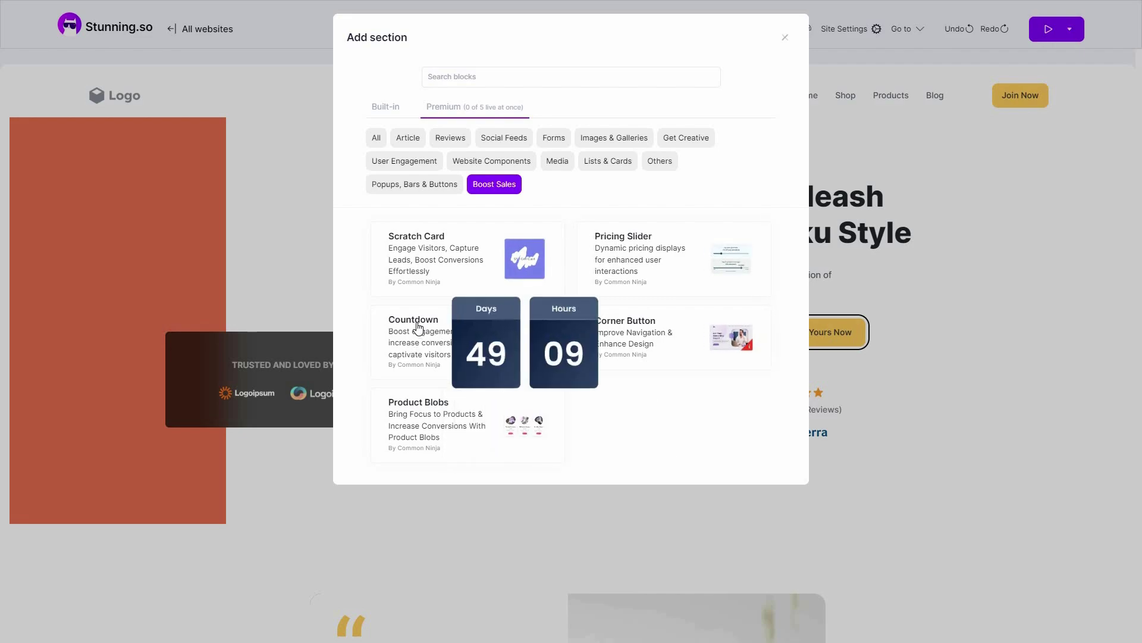
Close the section library without adding a block and regenerate the hero section's text.
left_click(786, 37)
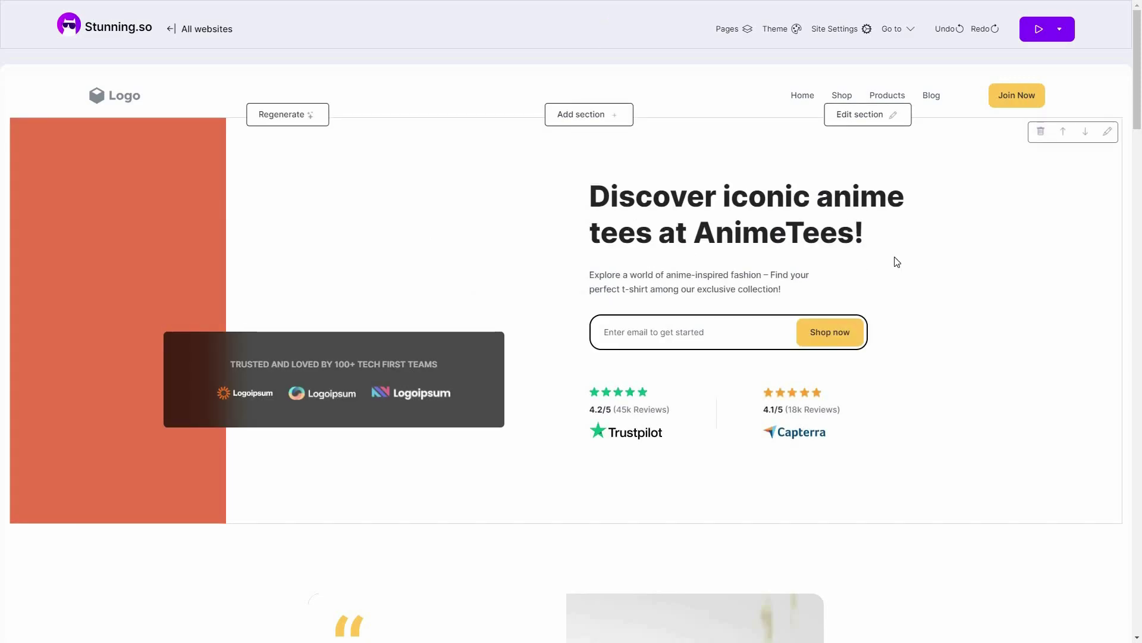
Open the testimonial section for editing and examine its title, subtitle, description, list and image settings.
scroll(483, 387, "down", 5)
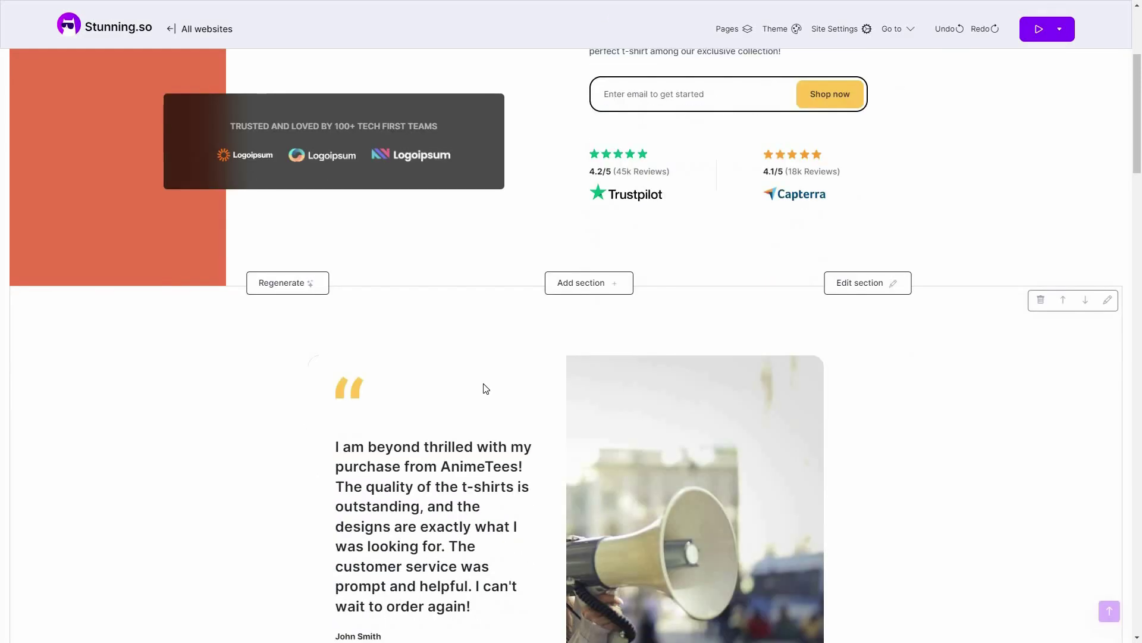
scroll(293, 150, "down", 2)
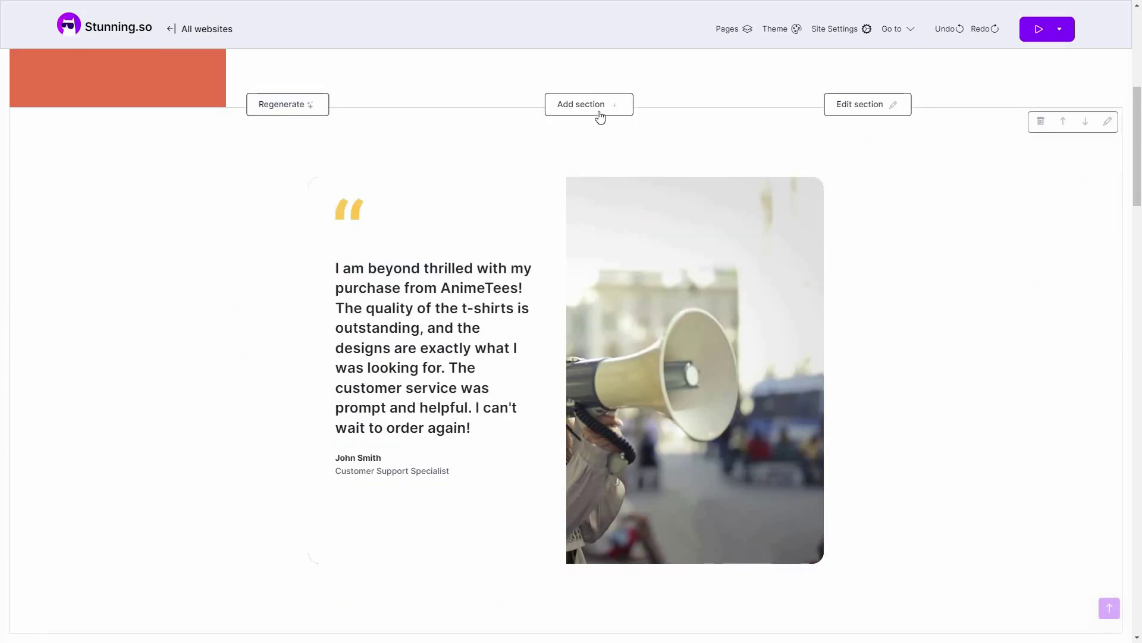
left_click(879, 114)
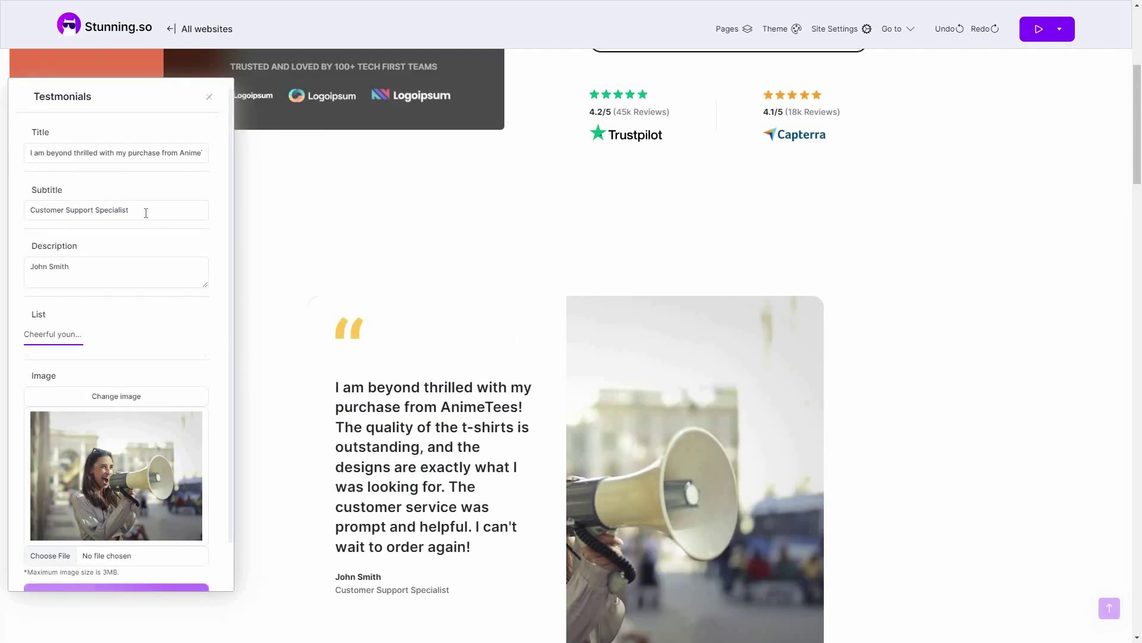
scroll(347, 547, "down", 1)
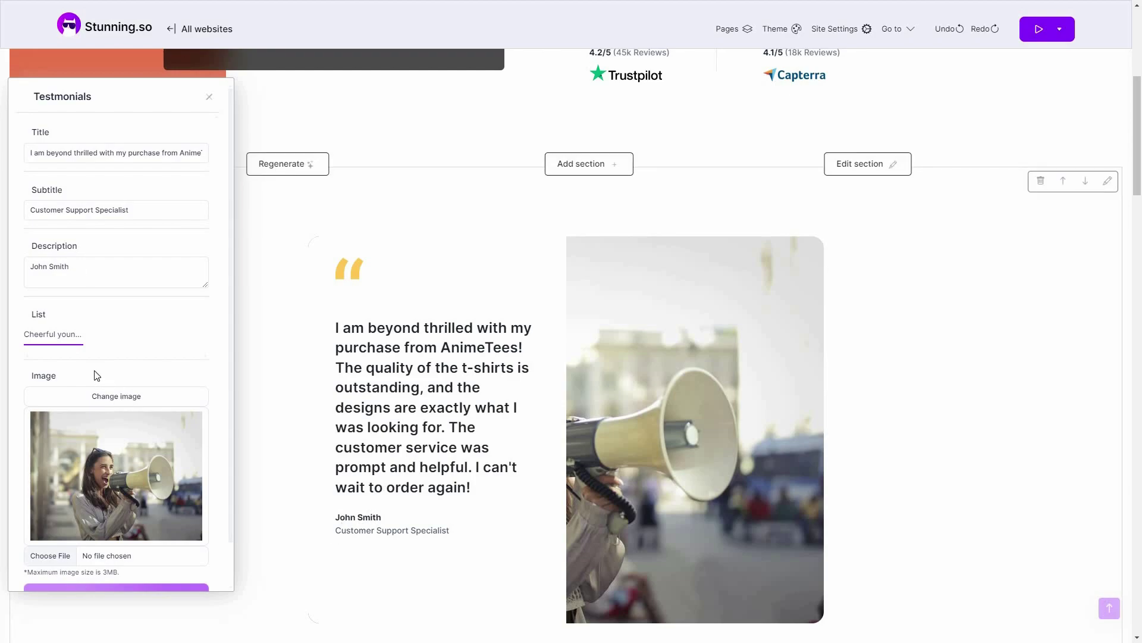
scroll(128, 441, "down", 1)
scroll(633, 404, "down", 1)
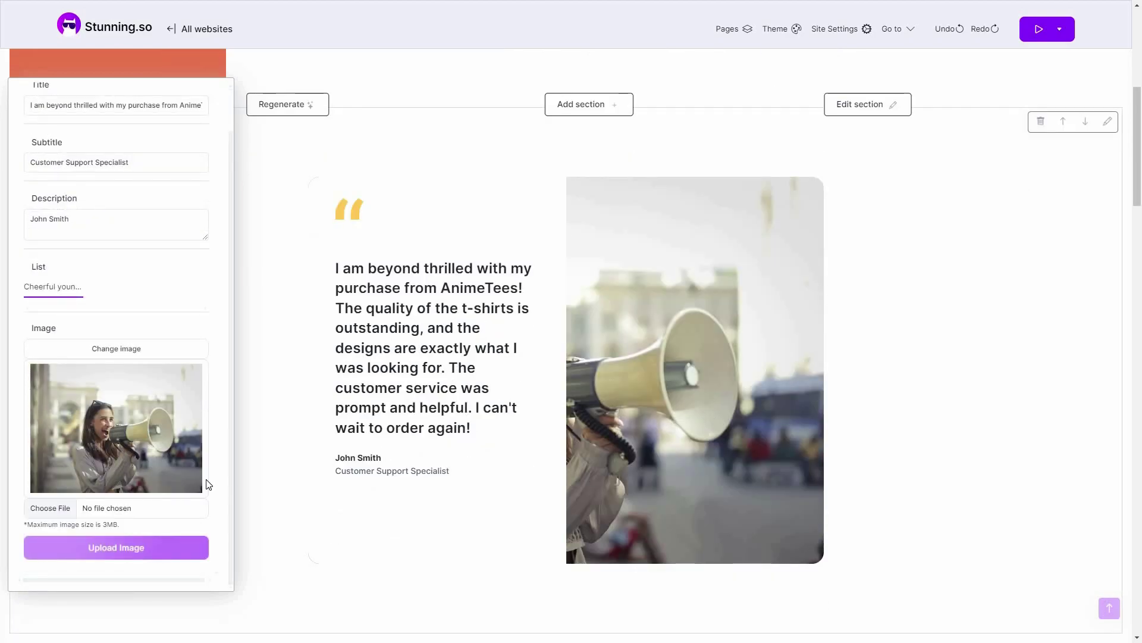
scroll(184, 472, "up", 1)
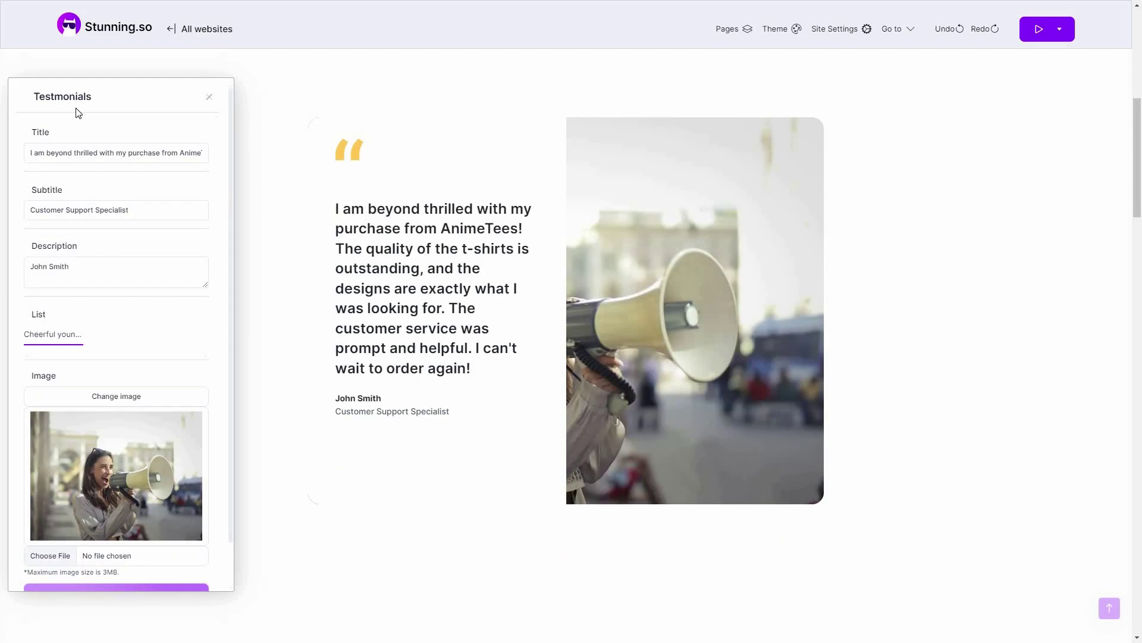
Close the testimonial settings and reorder the sections so the three-item features section sits above the testimonial.
left_click(394, 468)
scroll(456, 405, "down", 6)
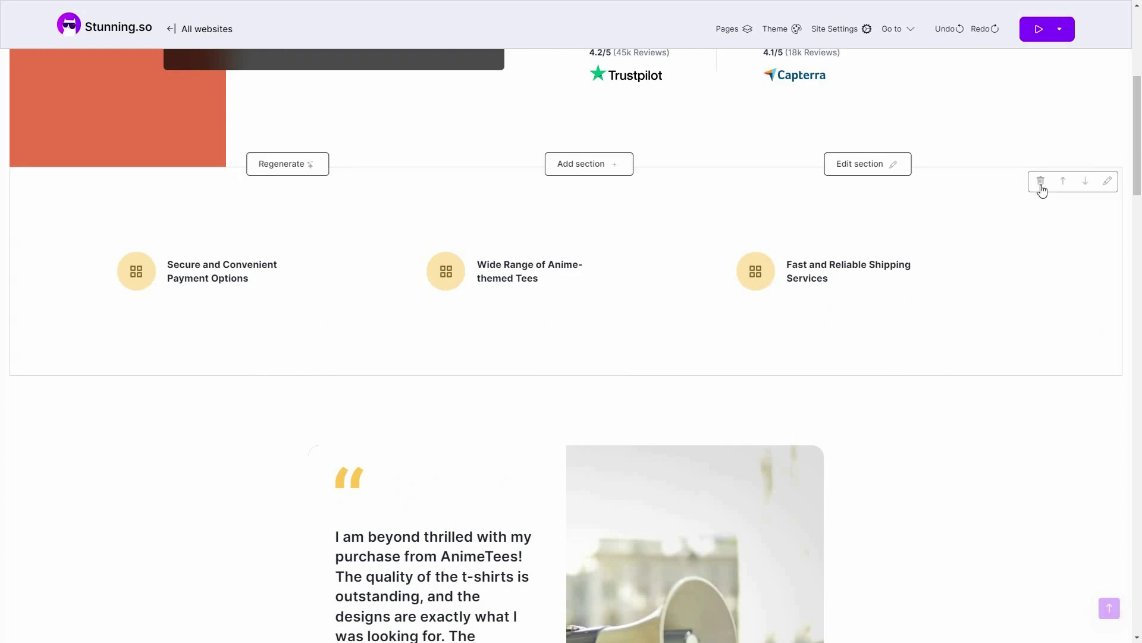
Open the features section for editing and show the title of its second list item, "Wide Range of Anime-themed Tees".
left_click(1106, 184)
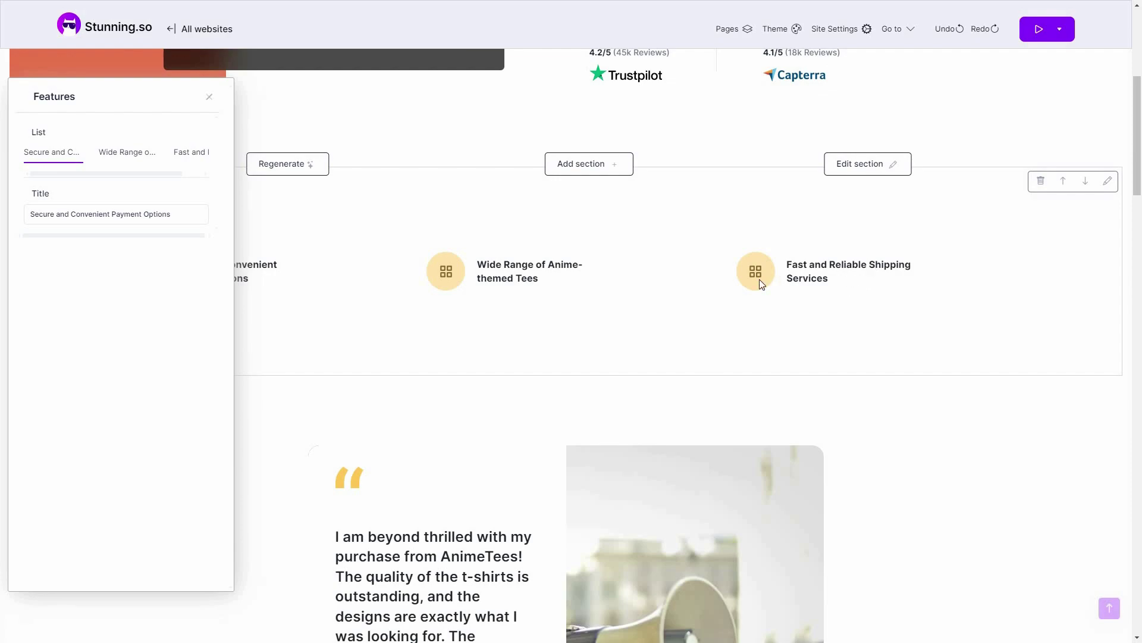
left_click(129, 153)
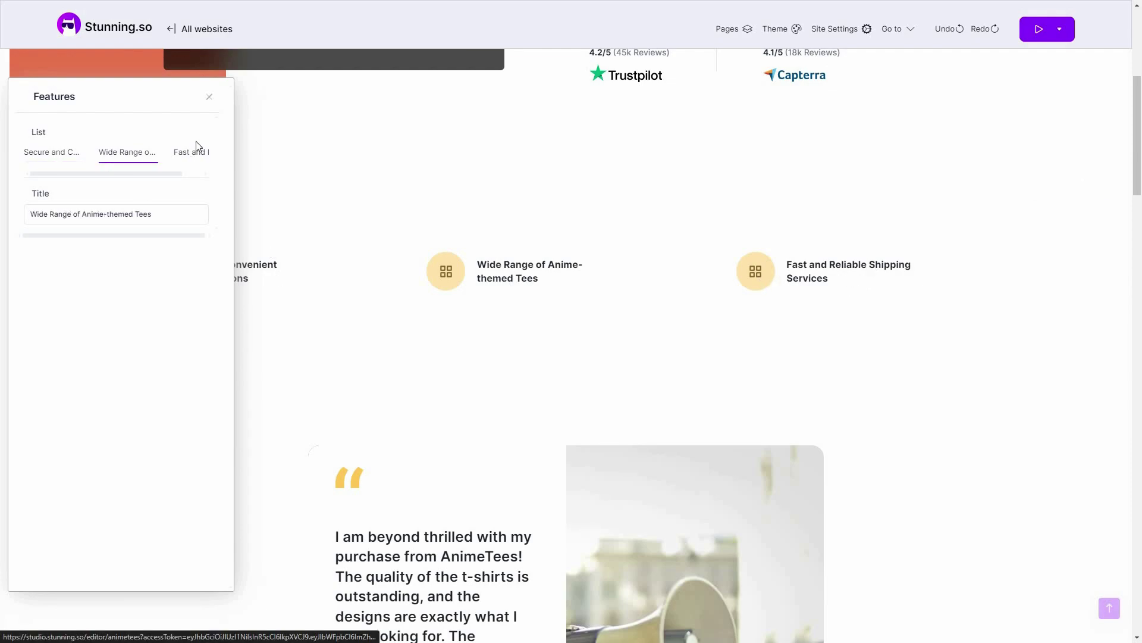
Open the hero section for editing, examine its text, button and three brand logo settings, and close it unchanged.
scroll(599, 344, "up", 5)
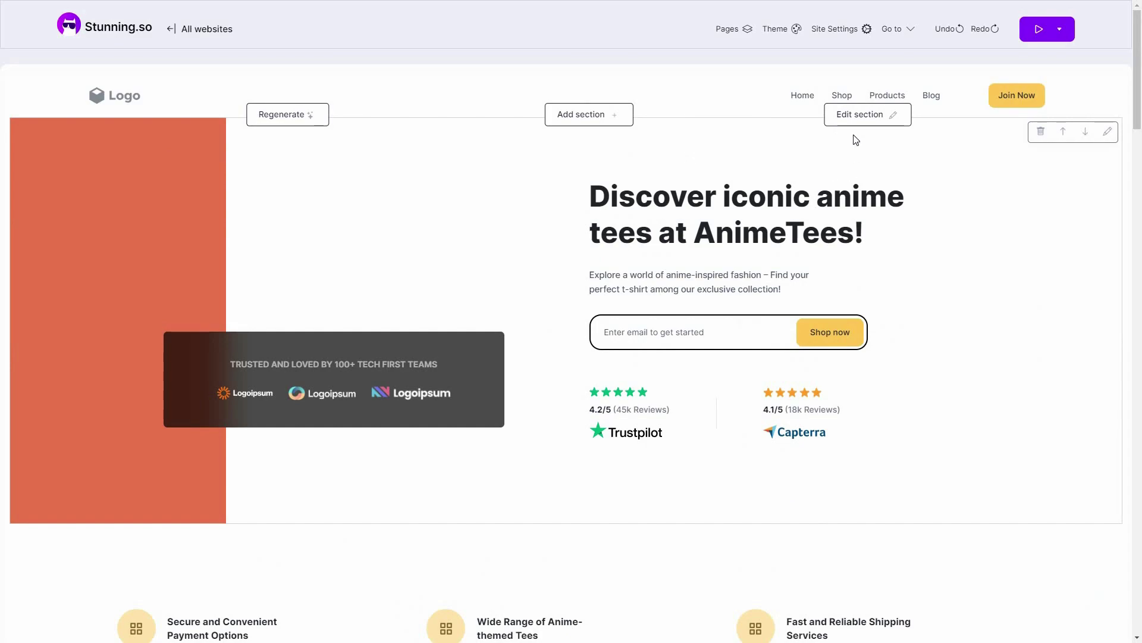
left_click(886, 115)
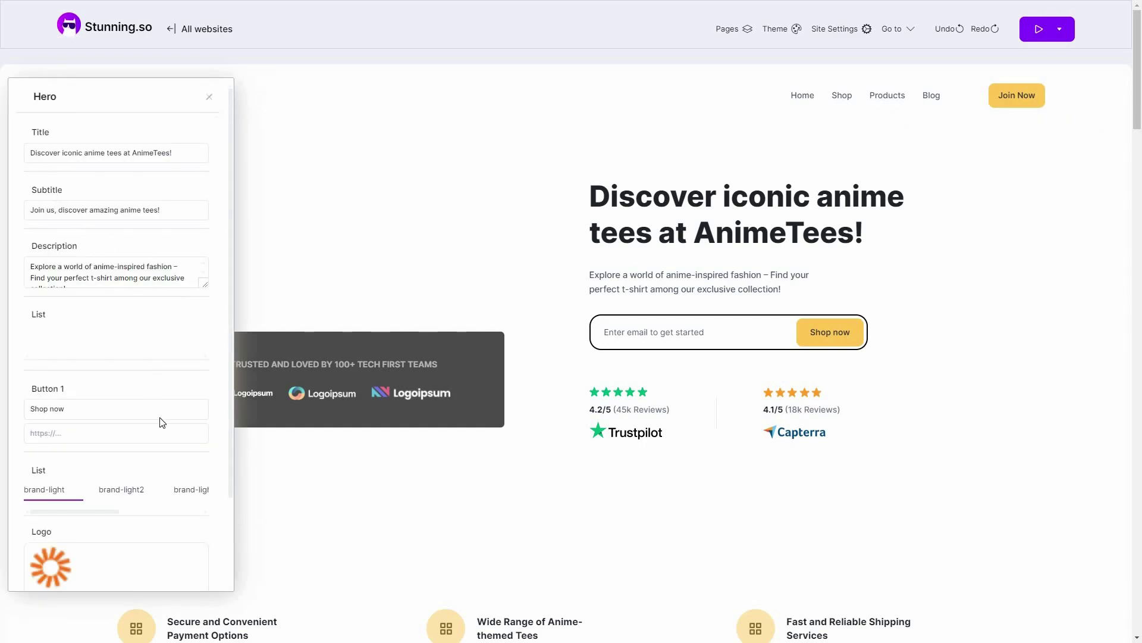
scroll(161, 423, "down", 2)
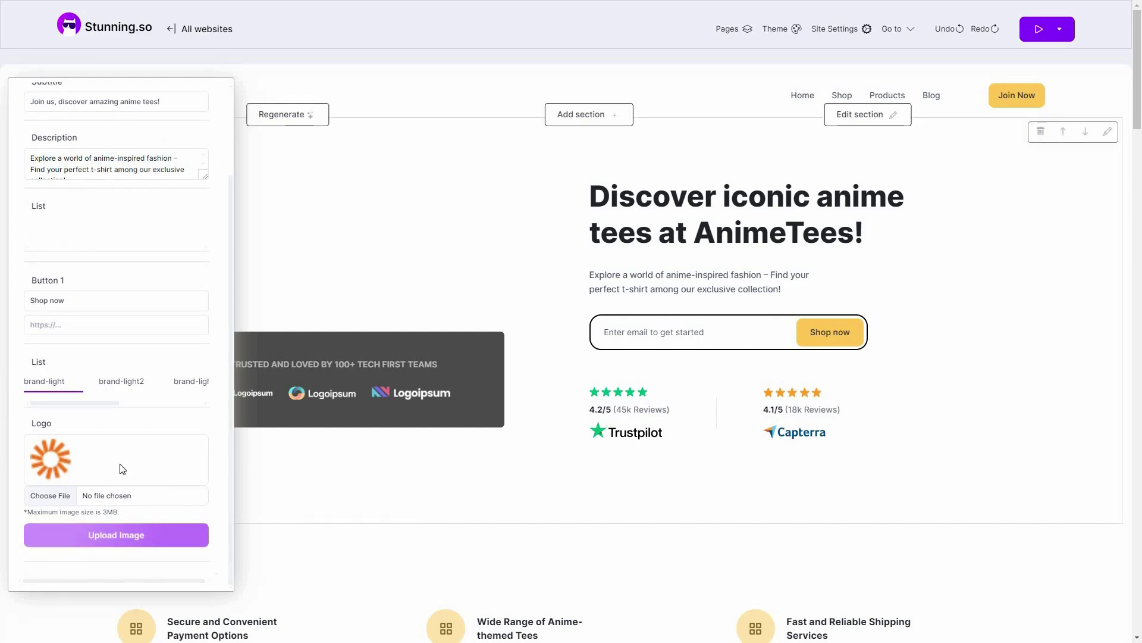
left_click(127, 390)
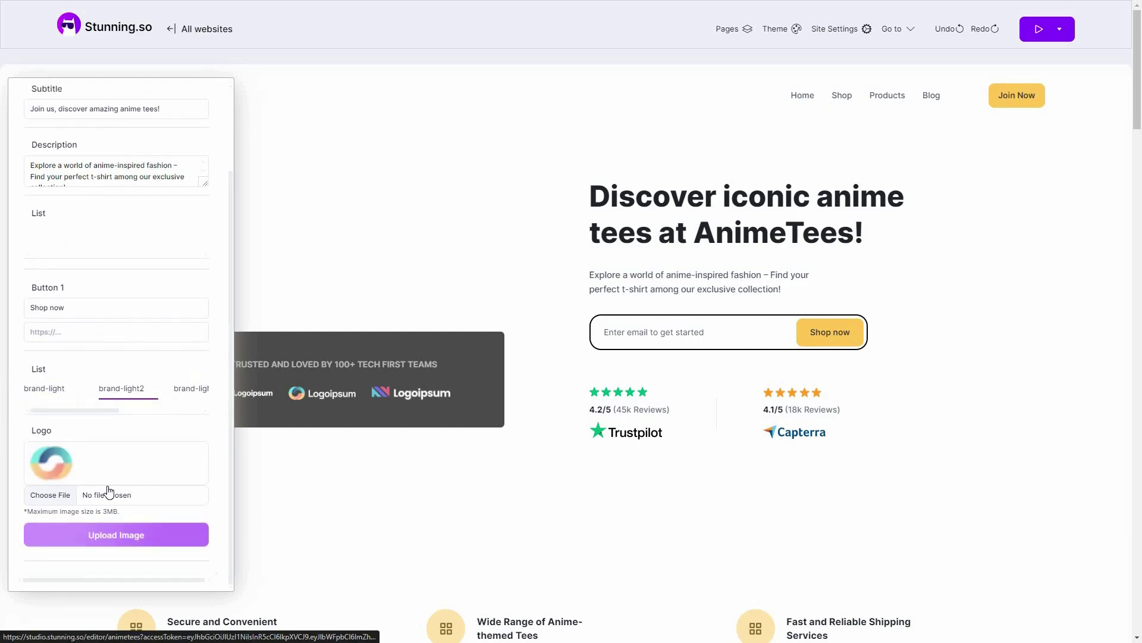
left_click(191, 390)
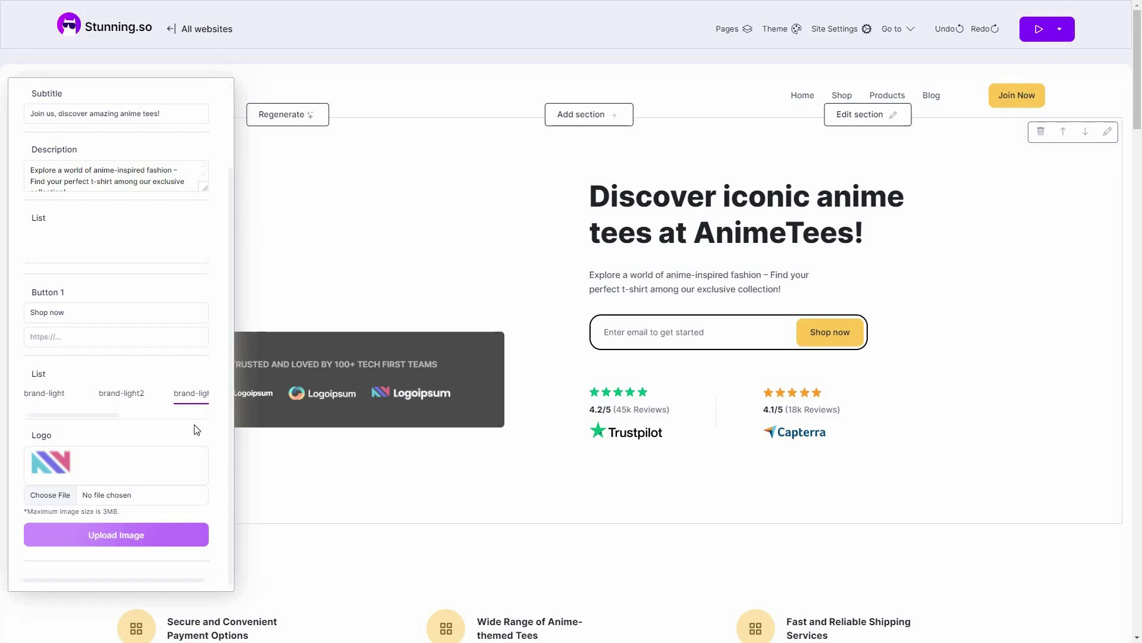
scroll(92, 344, "up", 1)
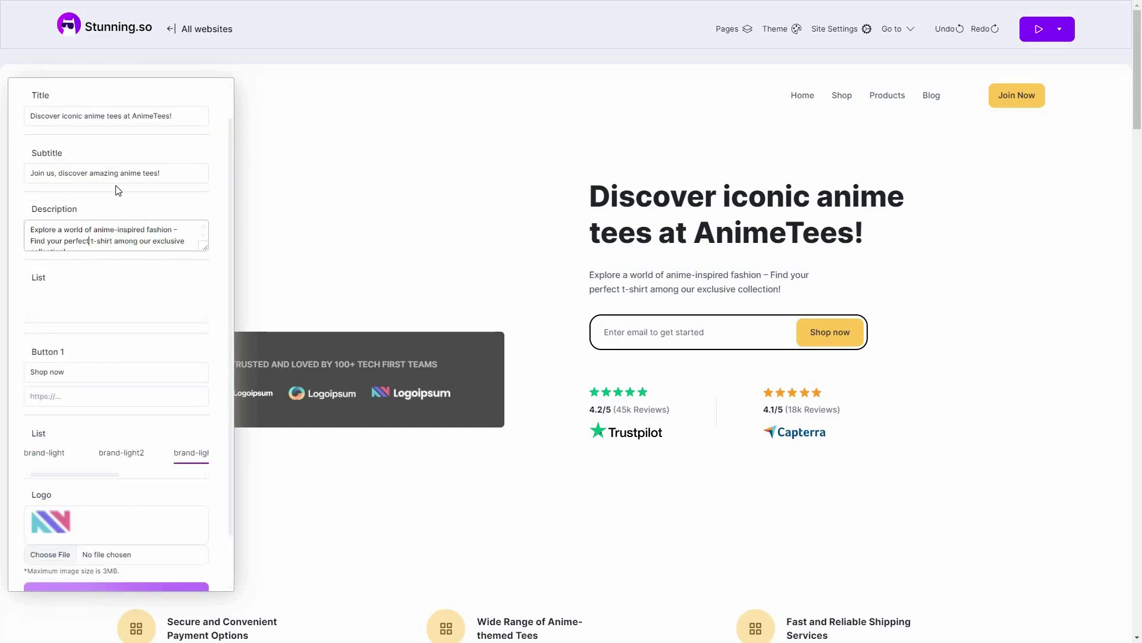
scroll(215, 103, "up", 1)
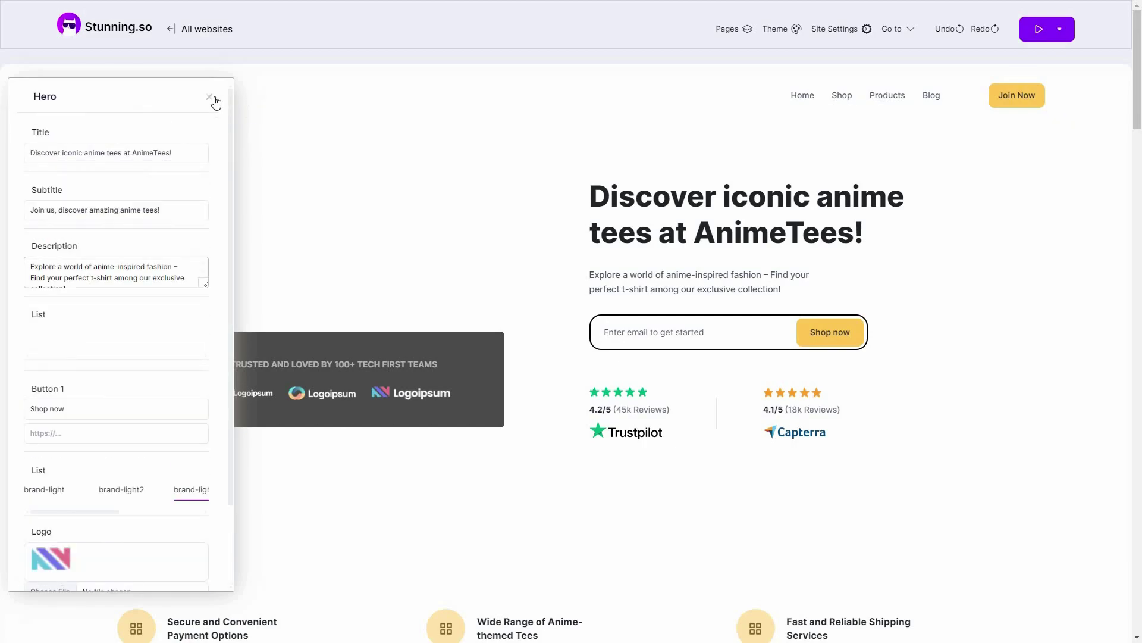
left_click(593, 154)
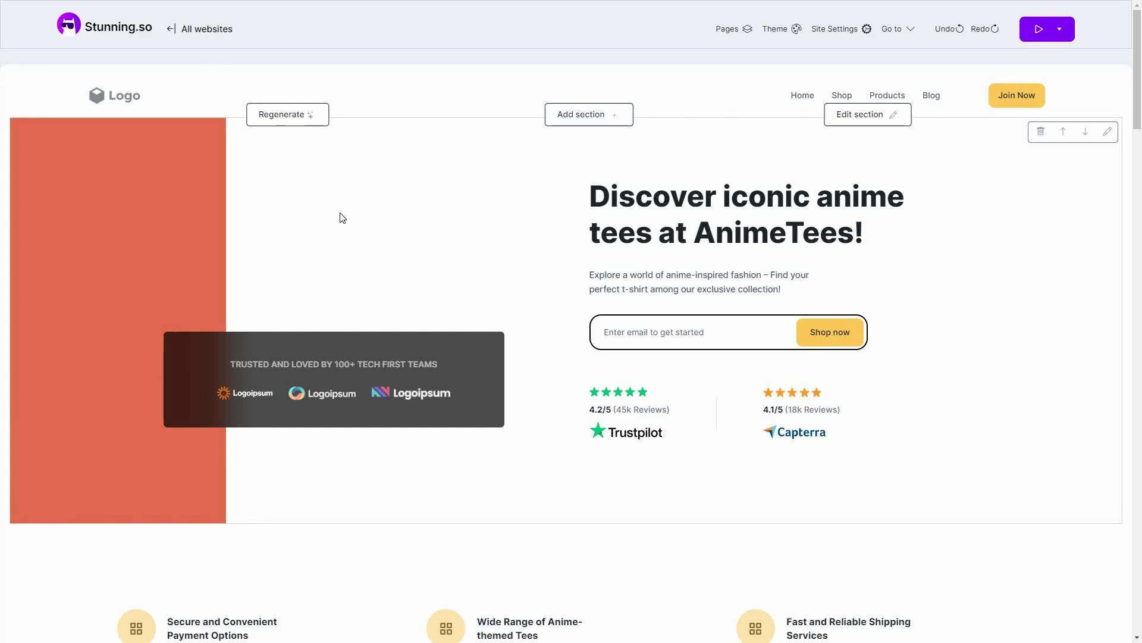
Examine the header section's settings and the website's page list, and close both without changes.
left_click(136, 189)
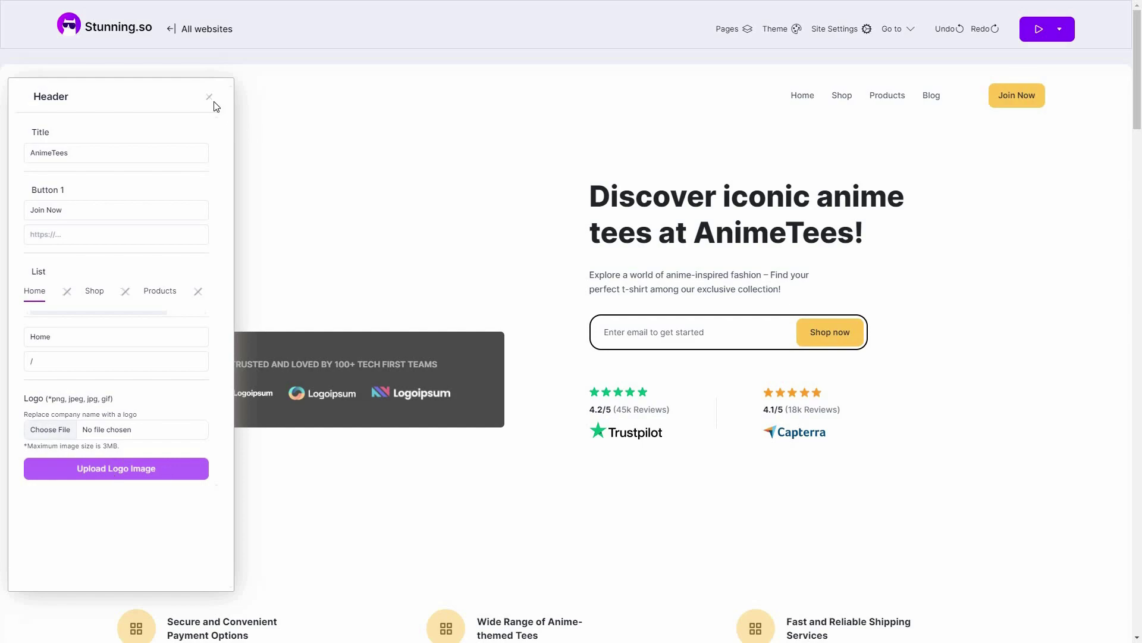
left_click(357, 224)
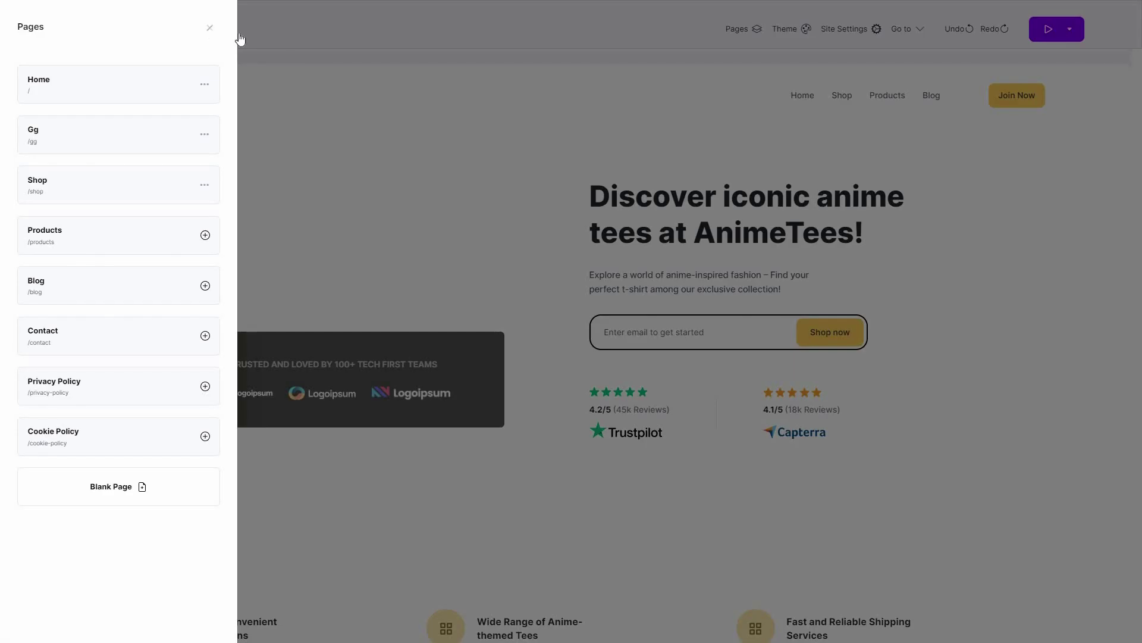
left_click(683, 69)
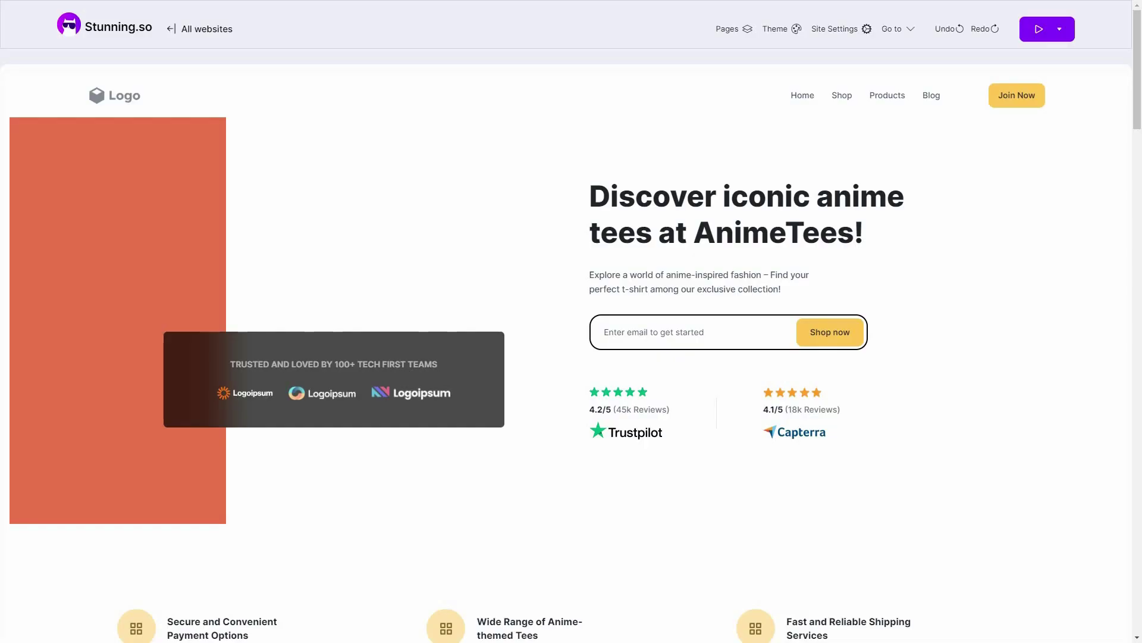
Examine the theme's custom palette and the site settings' SEO and 3rd Party options, and close them without saving.
left_click(781, 34)
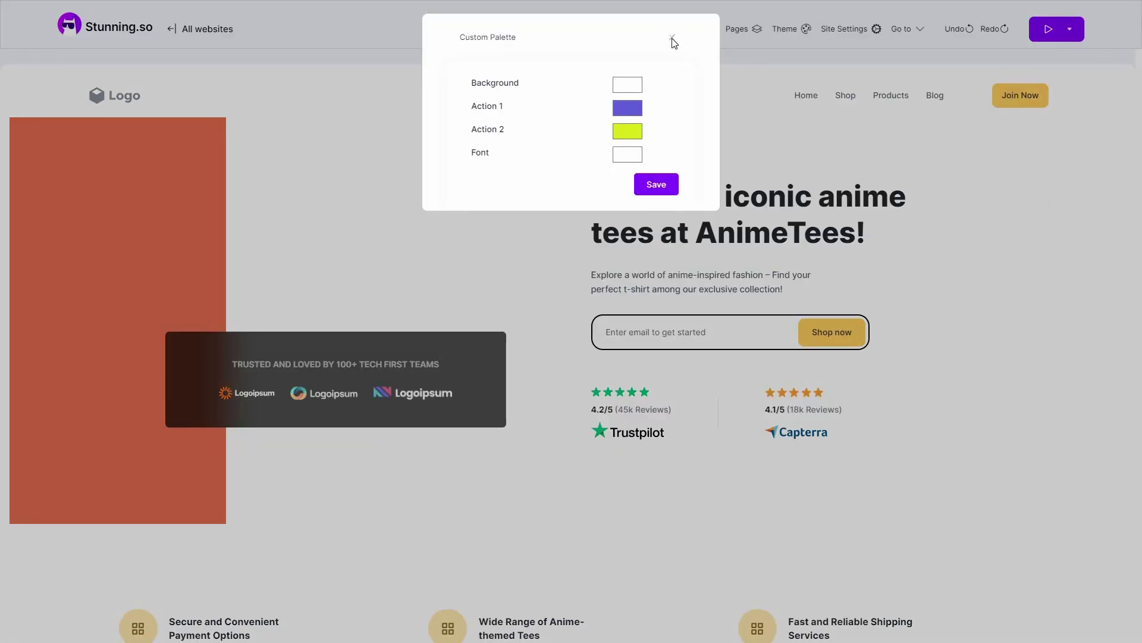
left_click(806, 62)
left_click(836, 34)
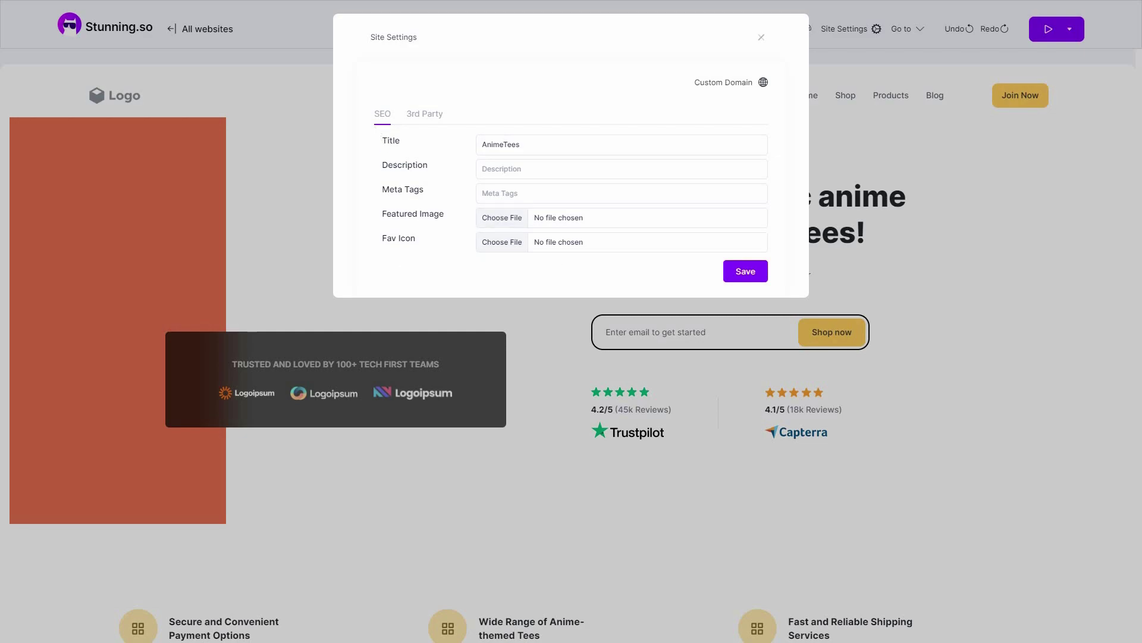
left_click(425, 114)
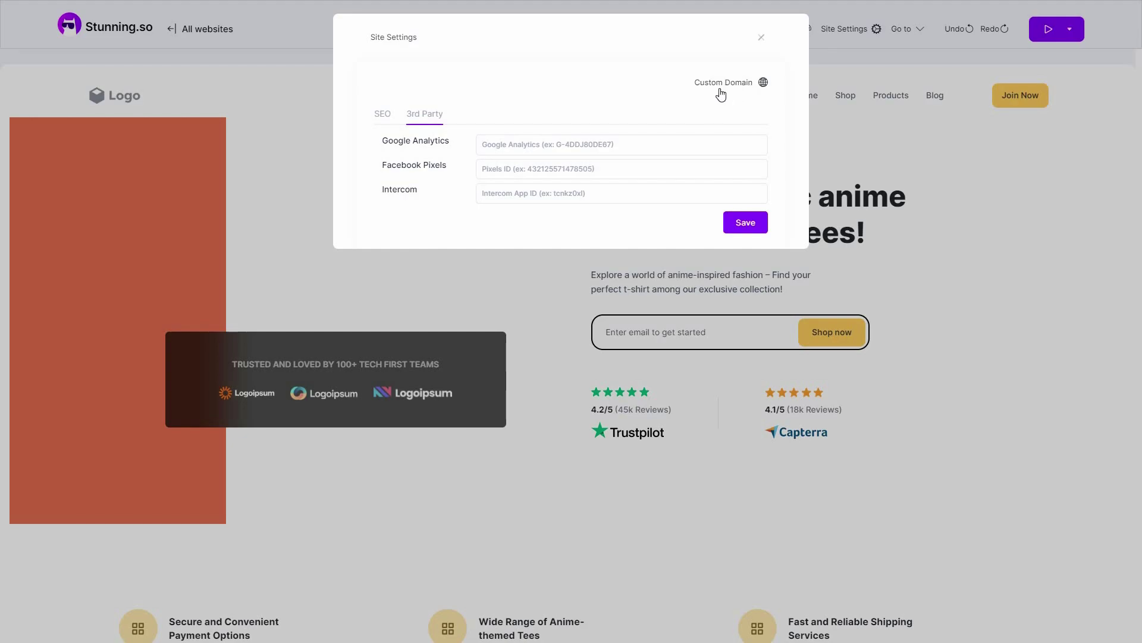
left_click(944, 41)
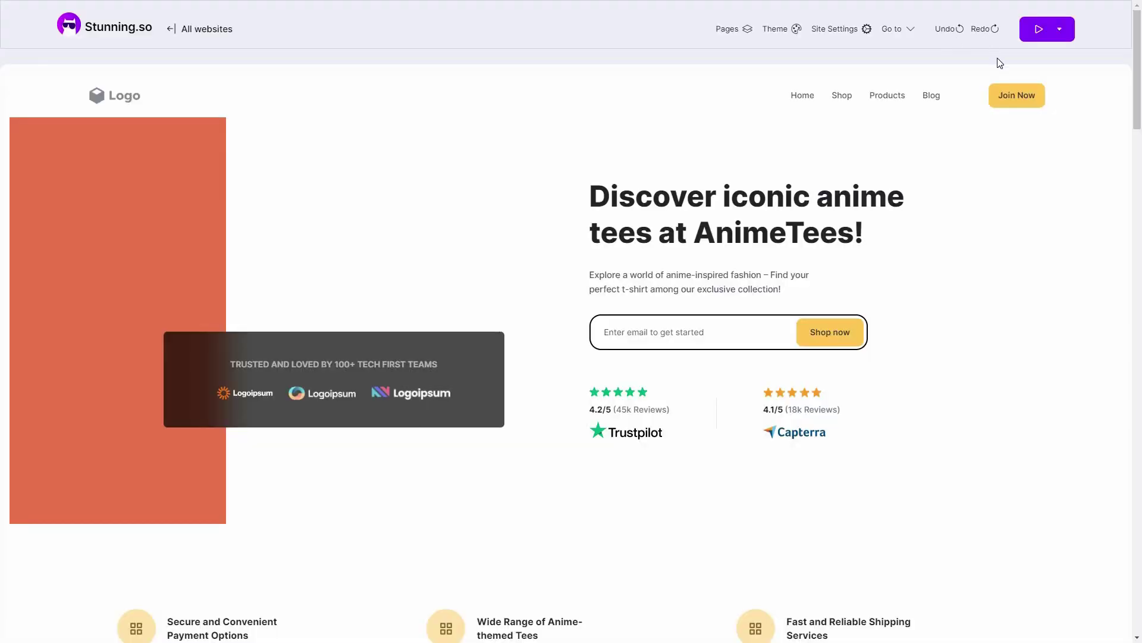
Switch the AnimeTees website's status from Draft to Published.
left_click(1041, 36)
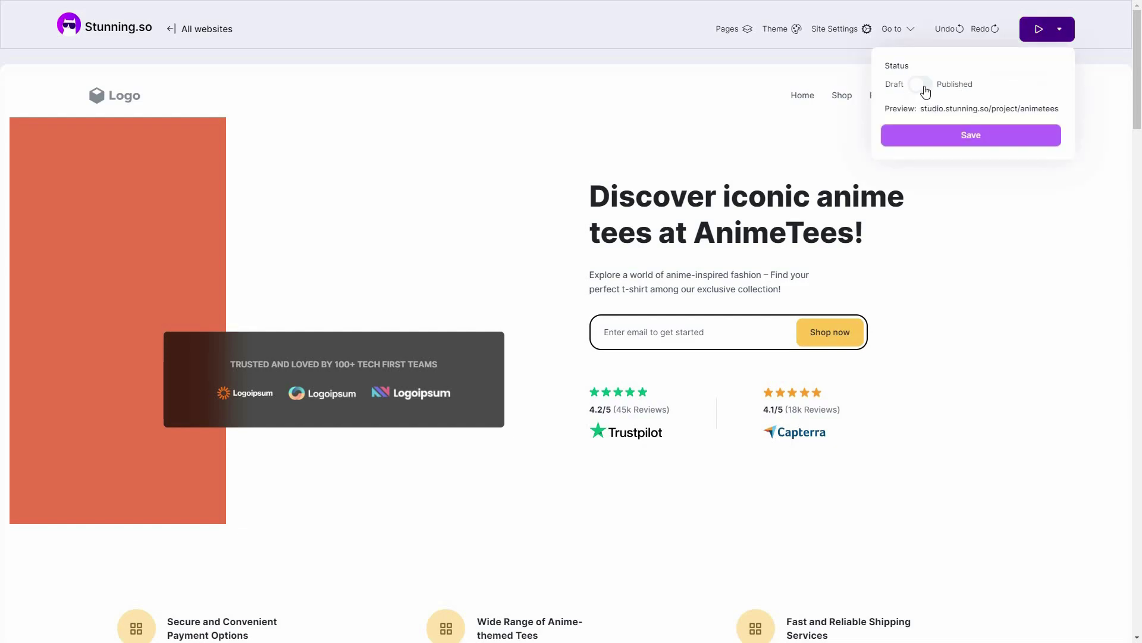
left_click(926, 88)
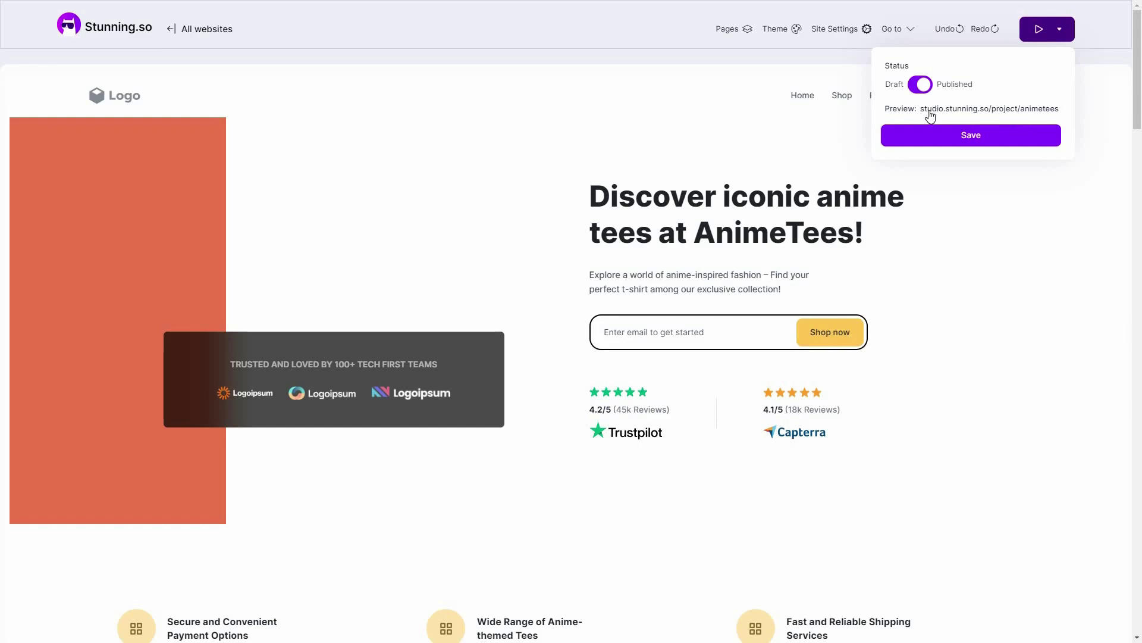
Return to the list of all websites and show the available actions for the AnimeTees website without choosing one.
left_click(68, 25)
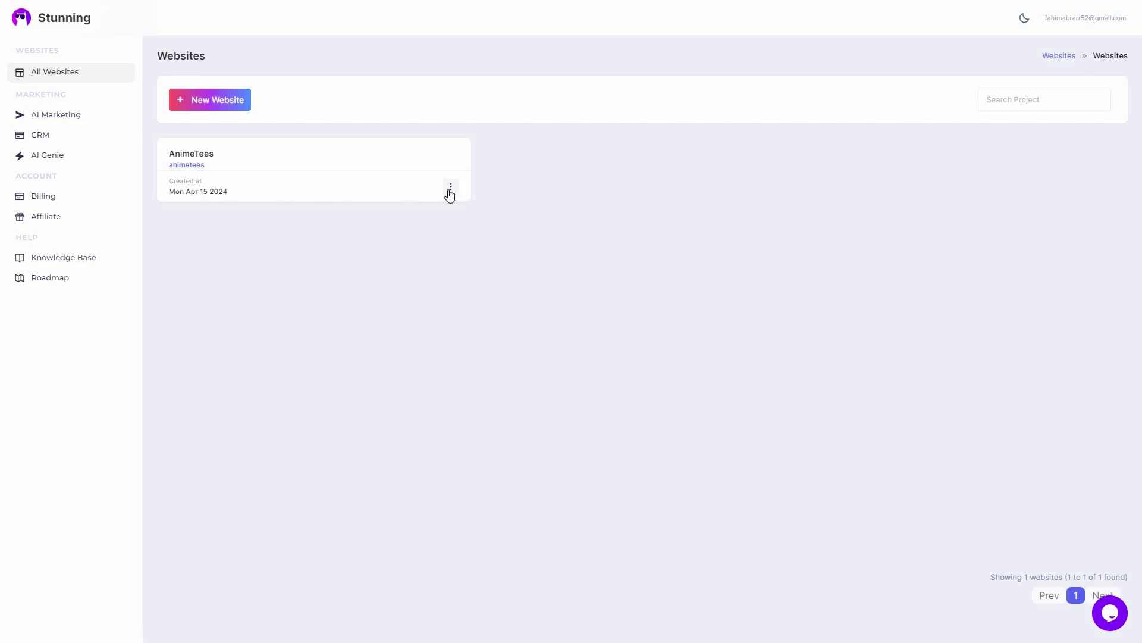
left_click(455, 191)
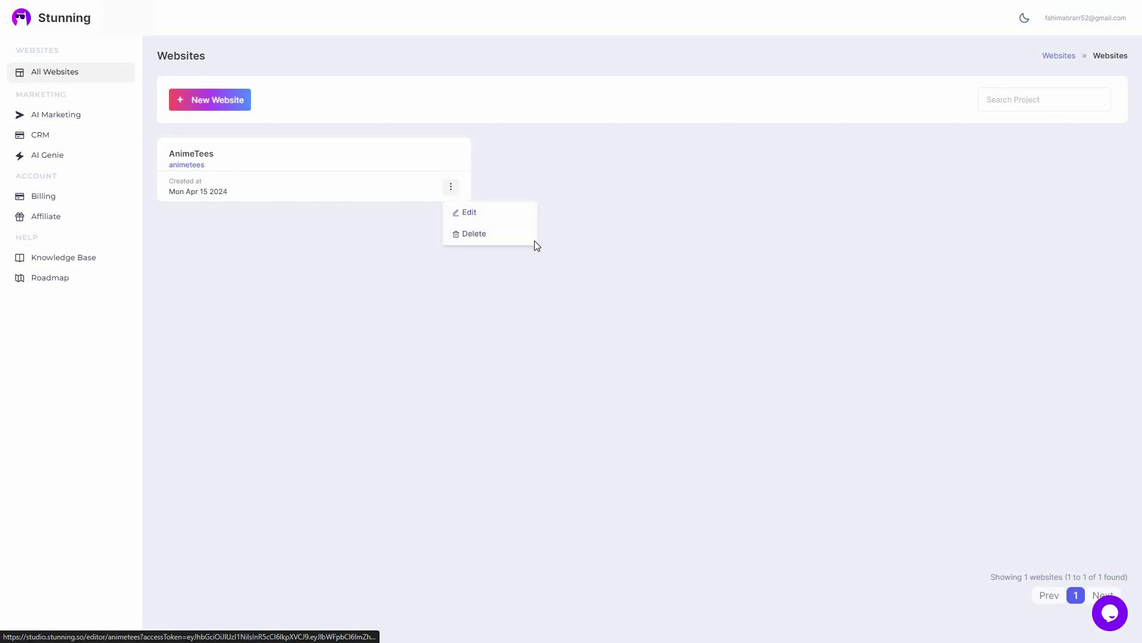
left_click(294, 236)
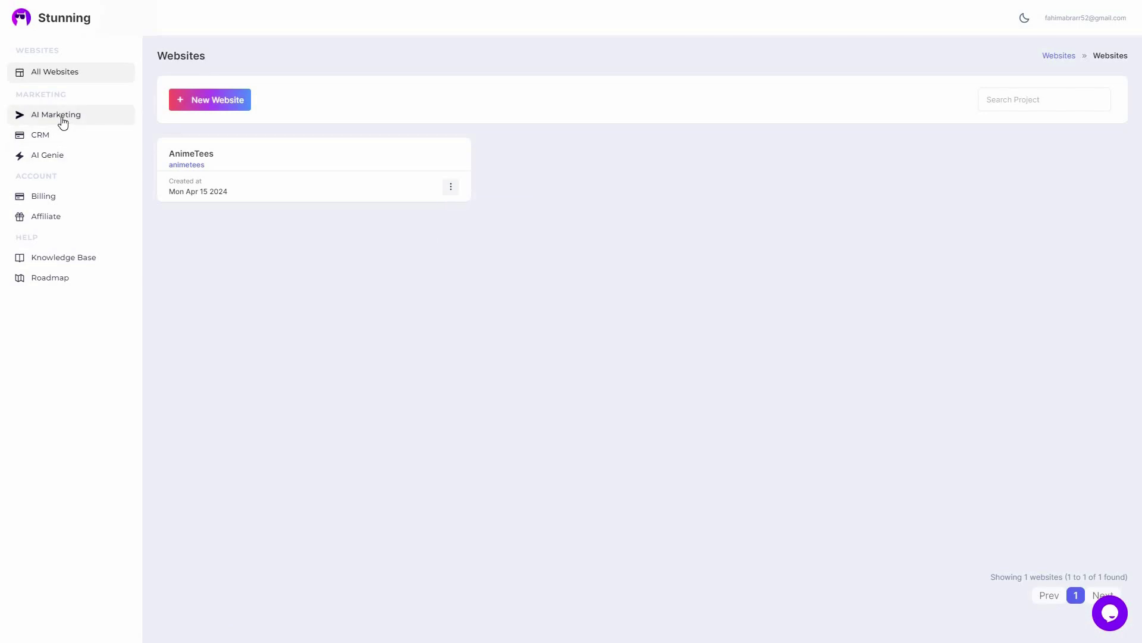
Generate an AI Marketing post about "anime themed t-shirts" with an Inspirational tone and close it without saving.
left_click(93, 123)
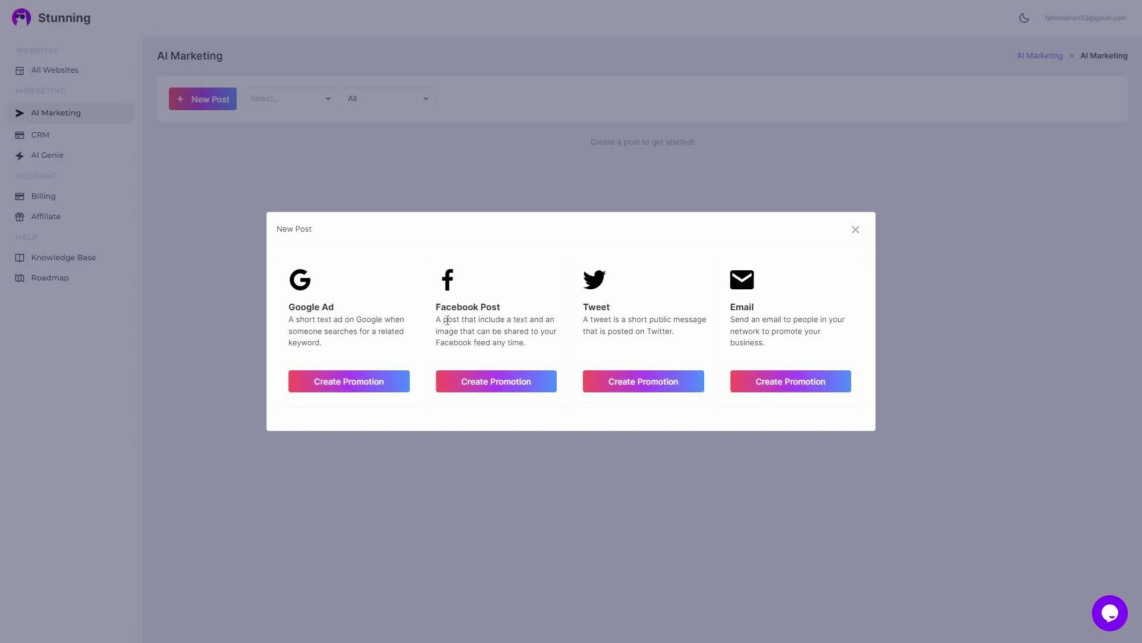
left_click(349, 384)
left_click(342, 308)
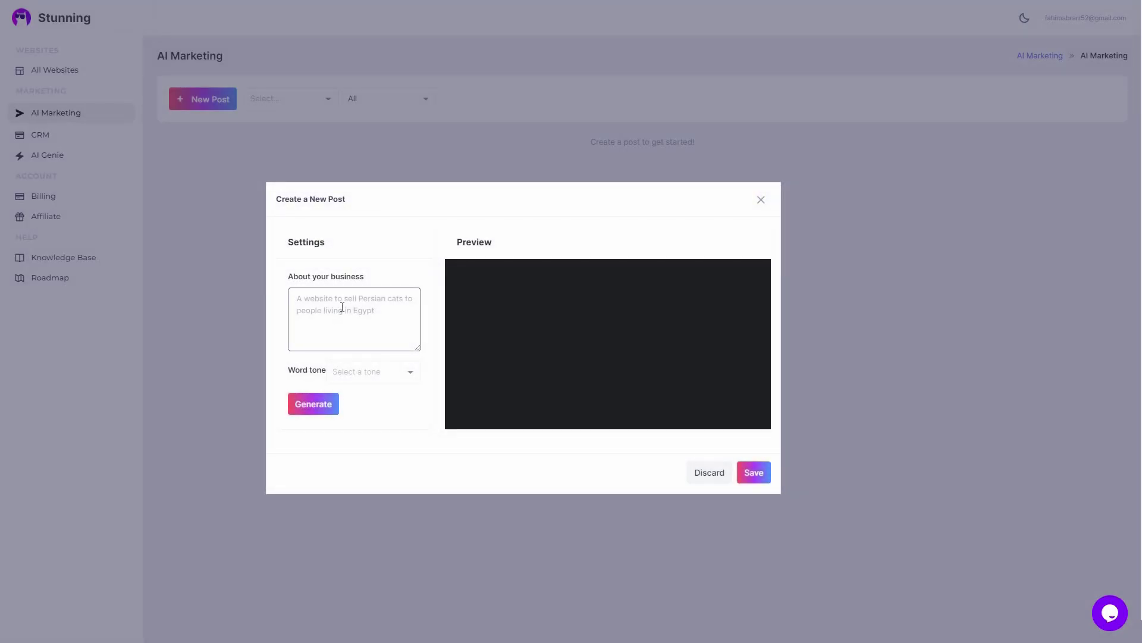
type("anime themed t-shirts")
key("Tab")
key("Down")
key("Down")
key("Down")
key("Return")
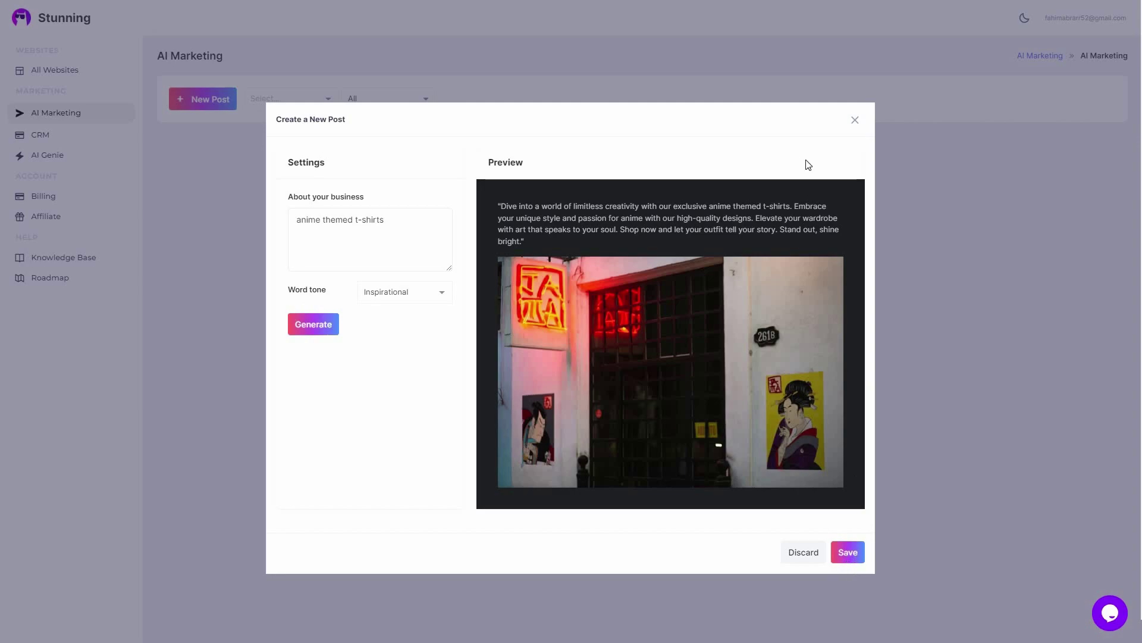
left_click(855, 120)
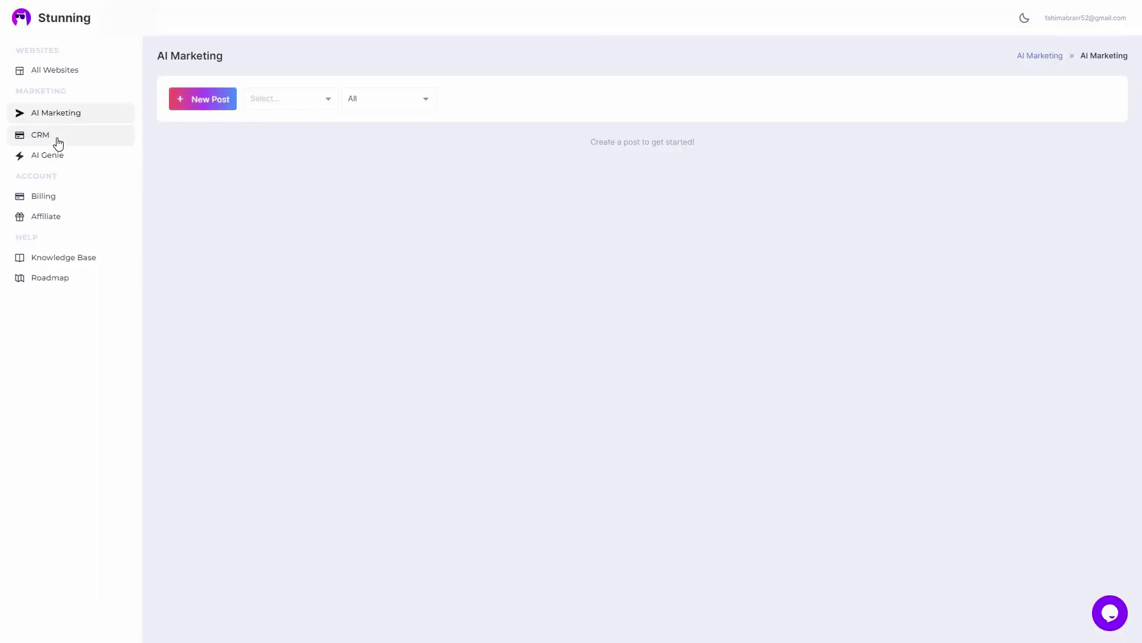
View the CRM for the AnimeTees project and examine AI Genie's writing prompt templates.
left_click(238, 99)
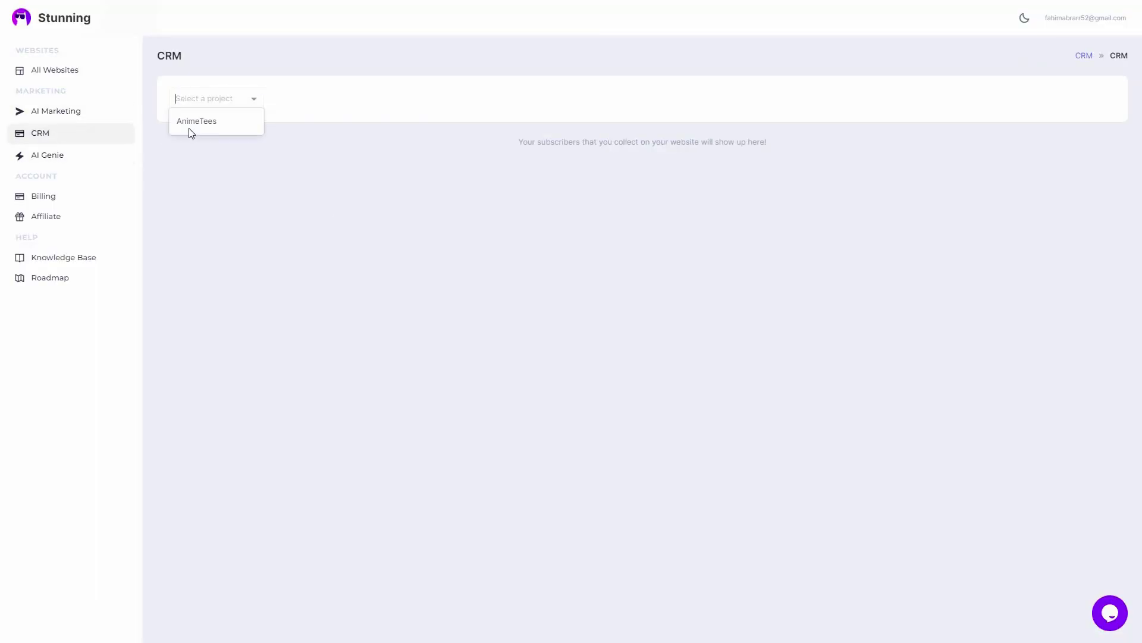
left_click(188, 121)
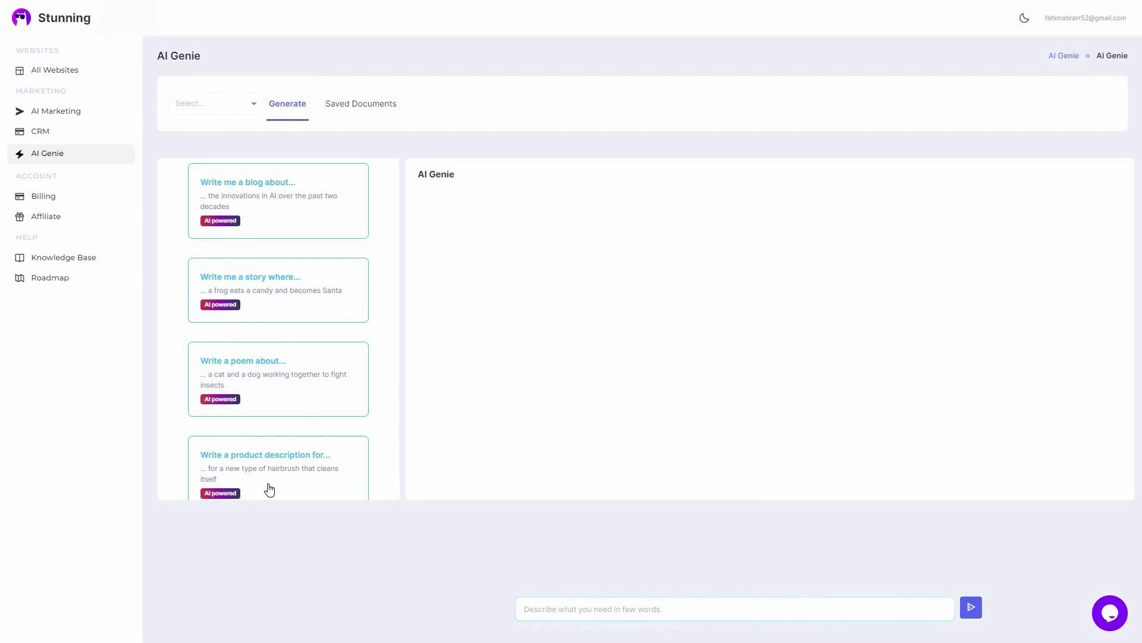
scroll(303, 473, "down", 1)
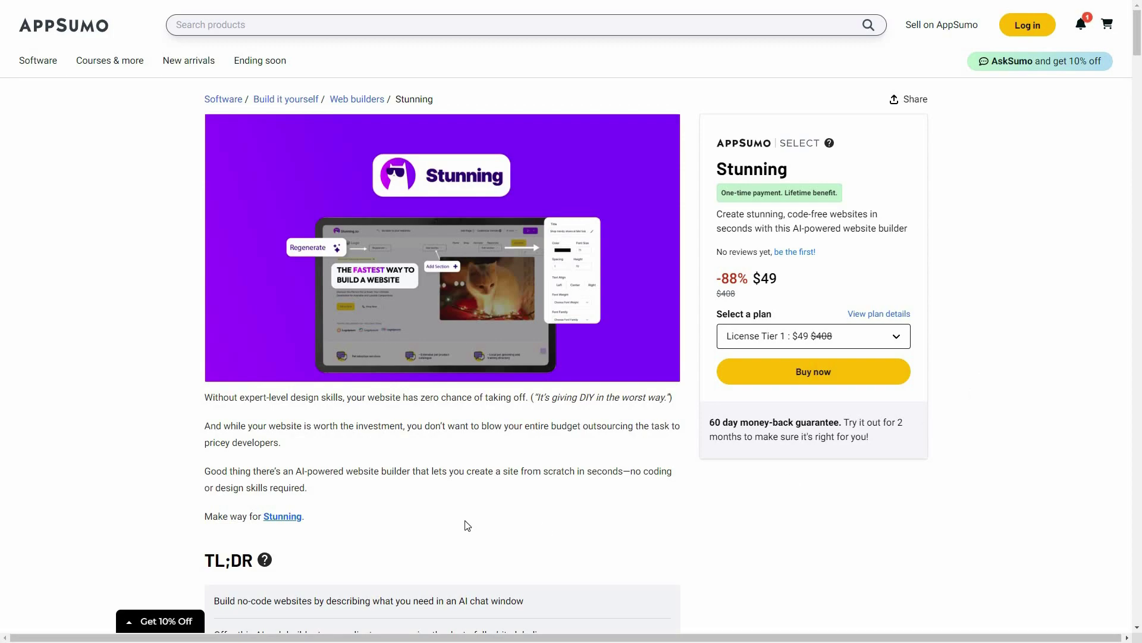
Switch to Stunning's AppSumo page and examine its plans and features, including the deal terms and license tiers.
scroll(468, 524, "down", 3)
left_click(323, 27)
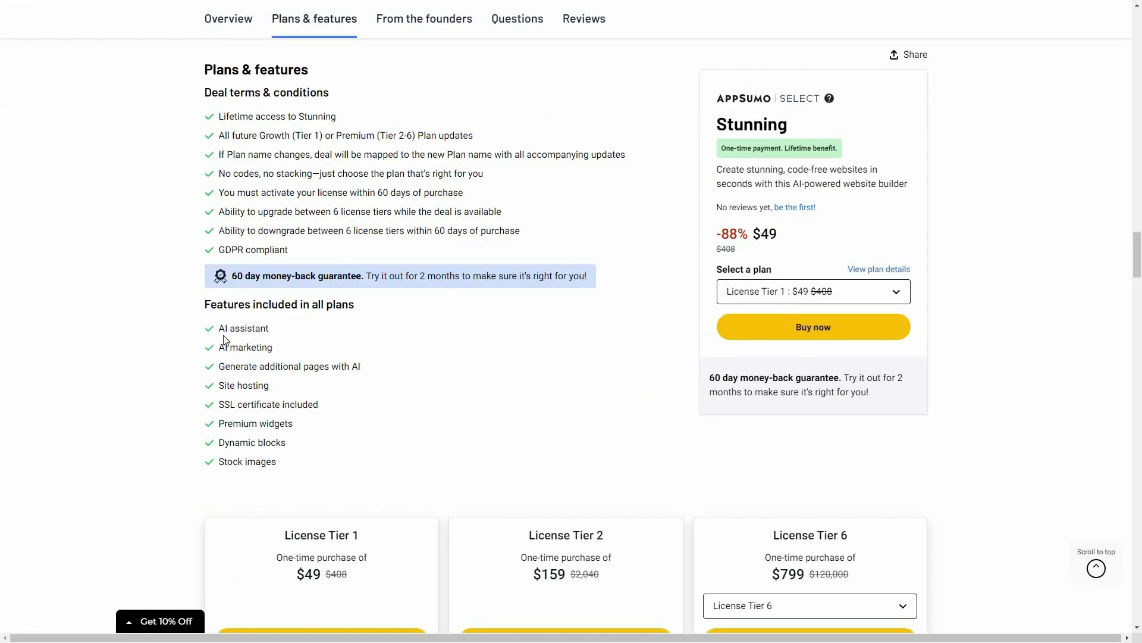
scroll(999, 504, "down", 4)
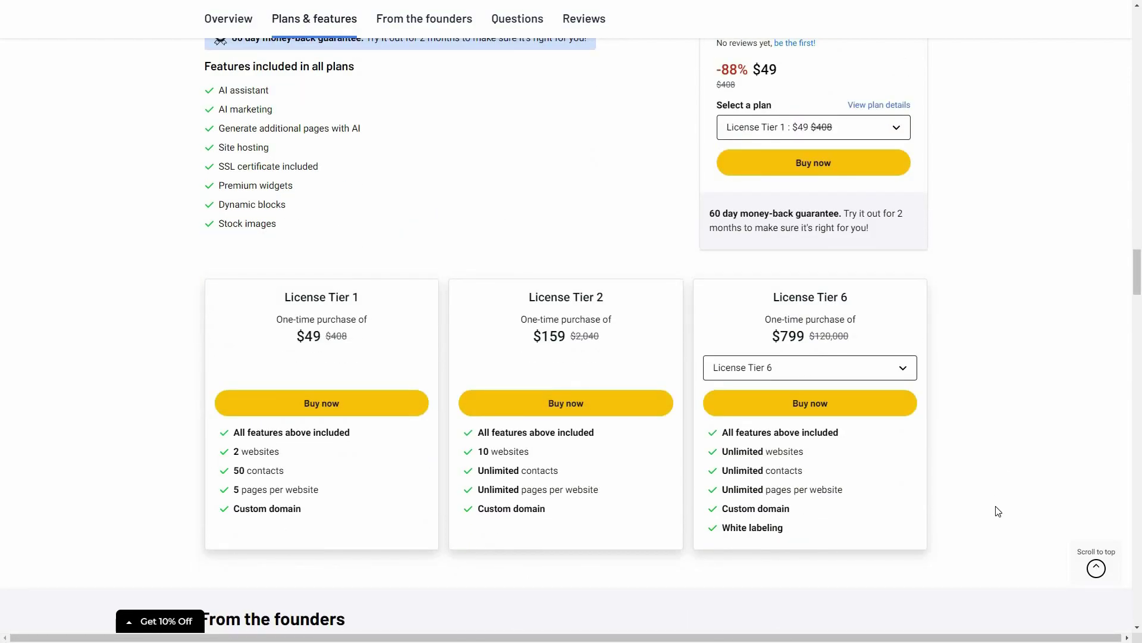
Compare the higher plans by stepping the third plan card's selection from License Tier 3 up to License Tier 5.
left_click(797, 376)
left_click(845, 396)
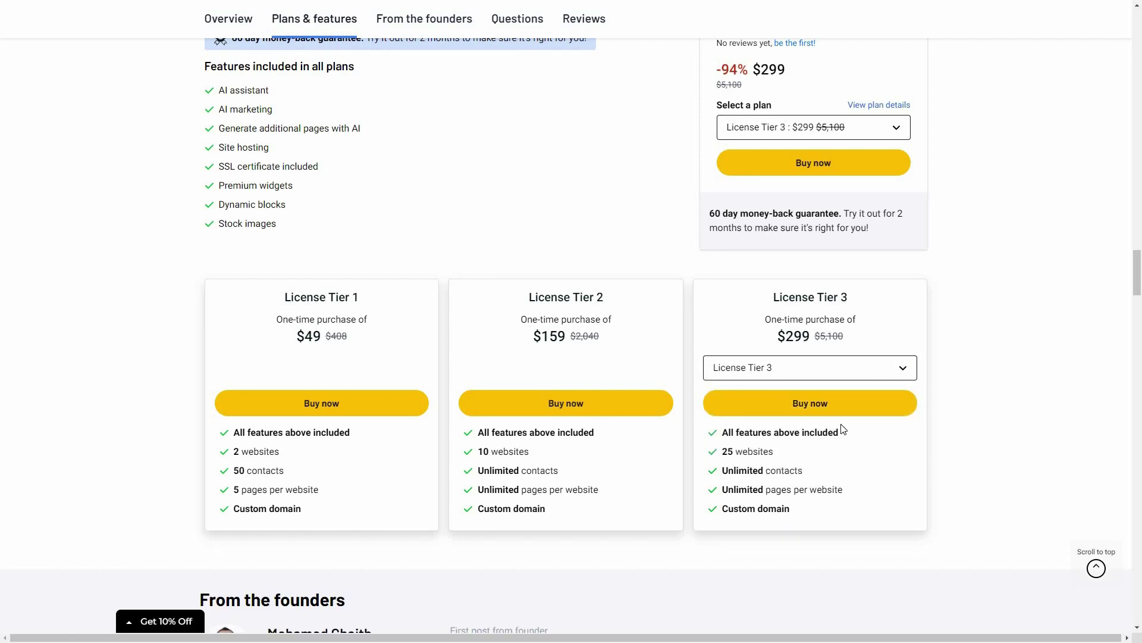
left_click(892, 367)
left_click(844, 420)
left_click(907, 376)
left_click(844, 444)
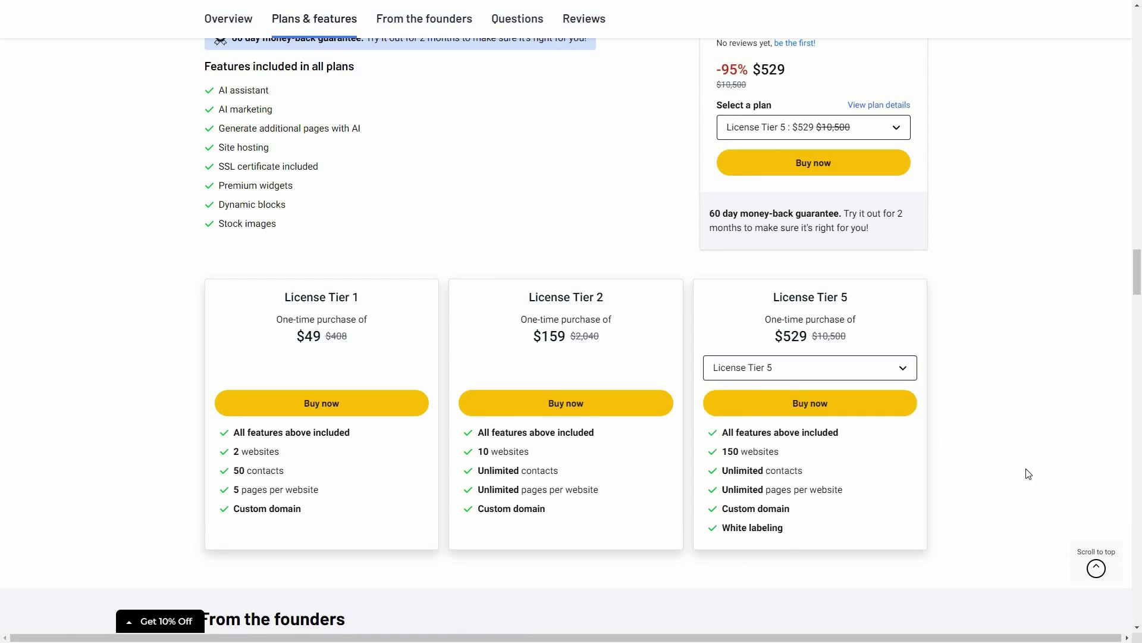